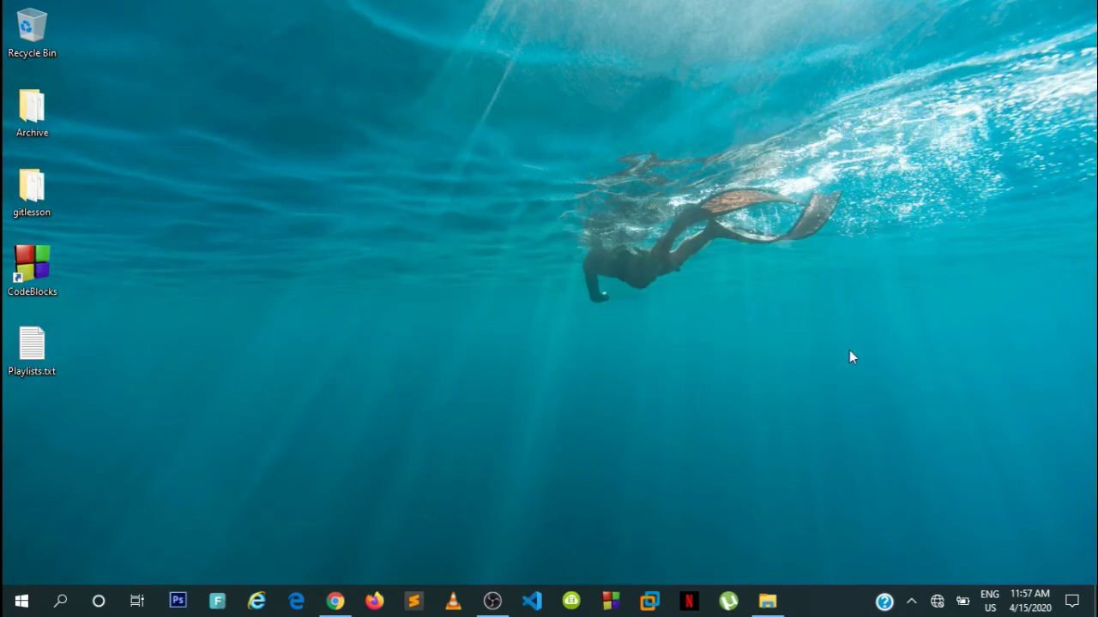
Step: Switch to File Explorer and open the Windows folder on the C: drive
{"action": "left_click", "coordinate": [767, 600]}
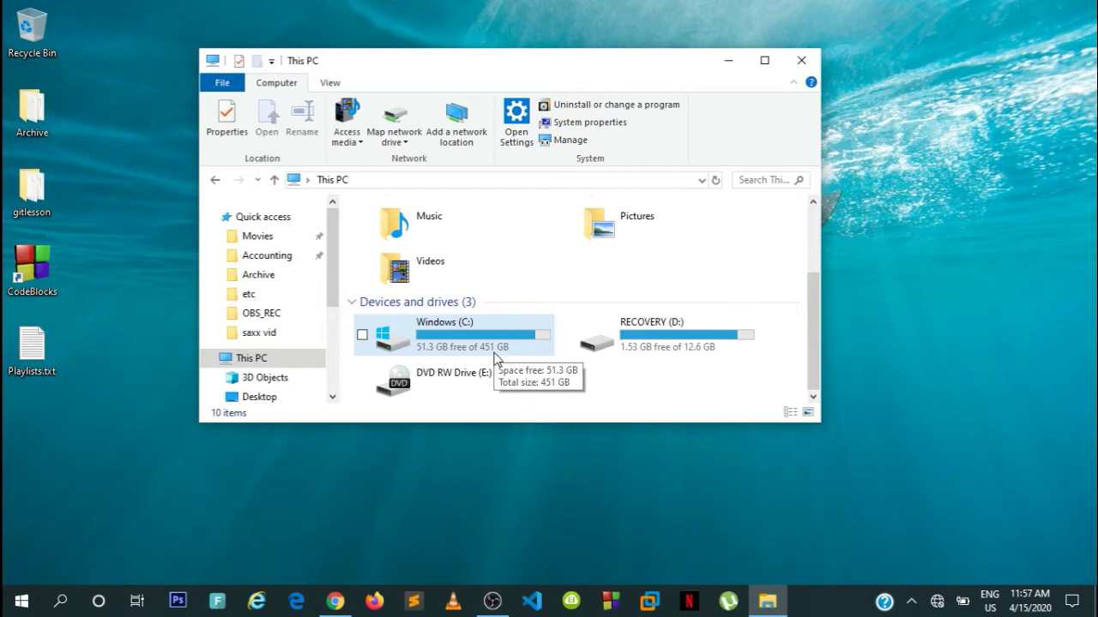
{"action": "left_click", "coordinate": [495, 357]}
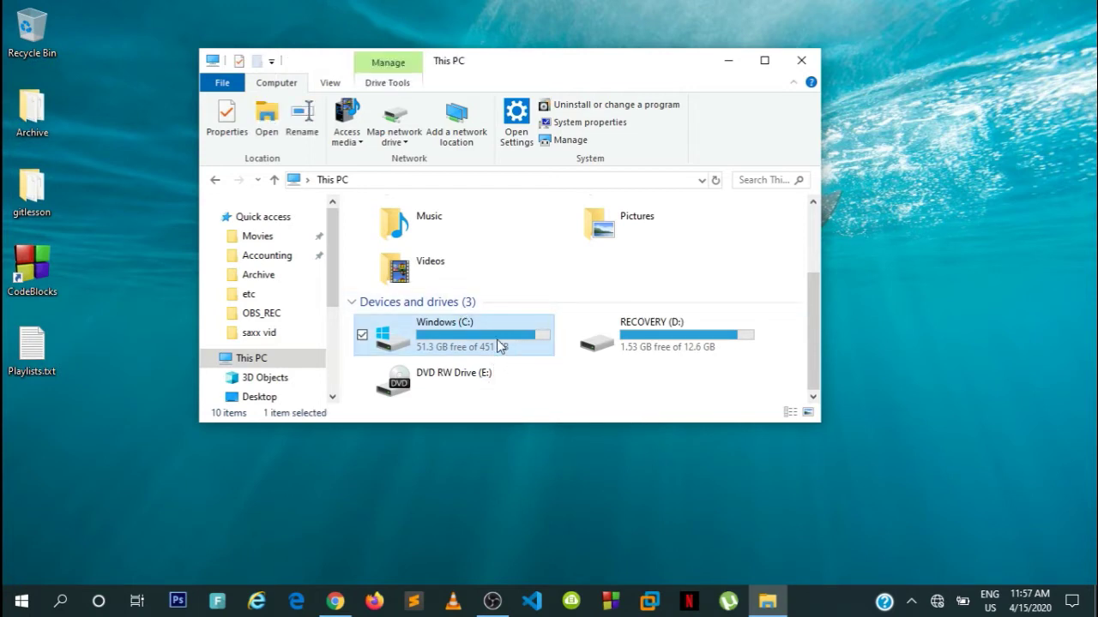
{"action": "double_click", "coordinate": [500, 346]}
{"action": "scroll", "coordinate": [471, 343], "scroll_direction": "down", "scroll_amount": 1}
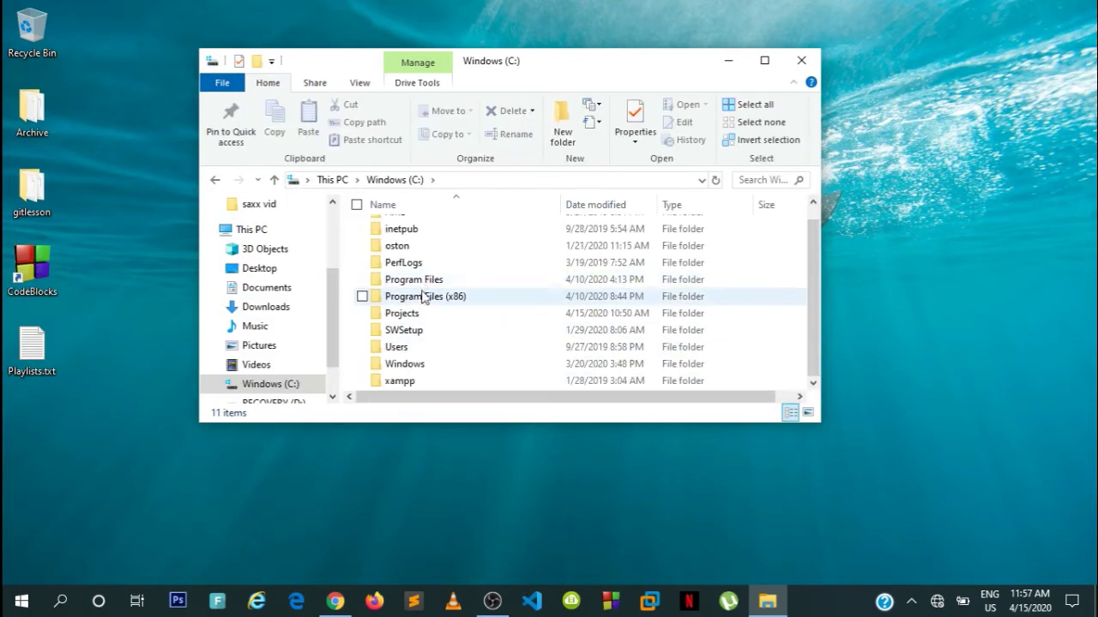
{"action": "left_click", "coordinate": [455, 364]}
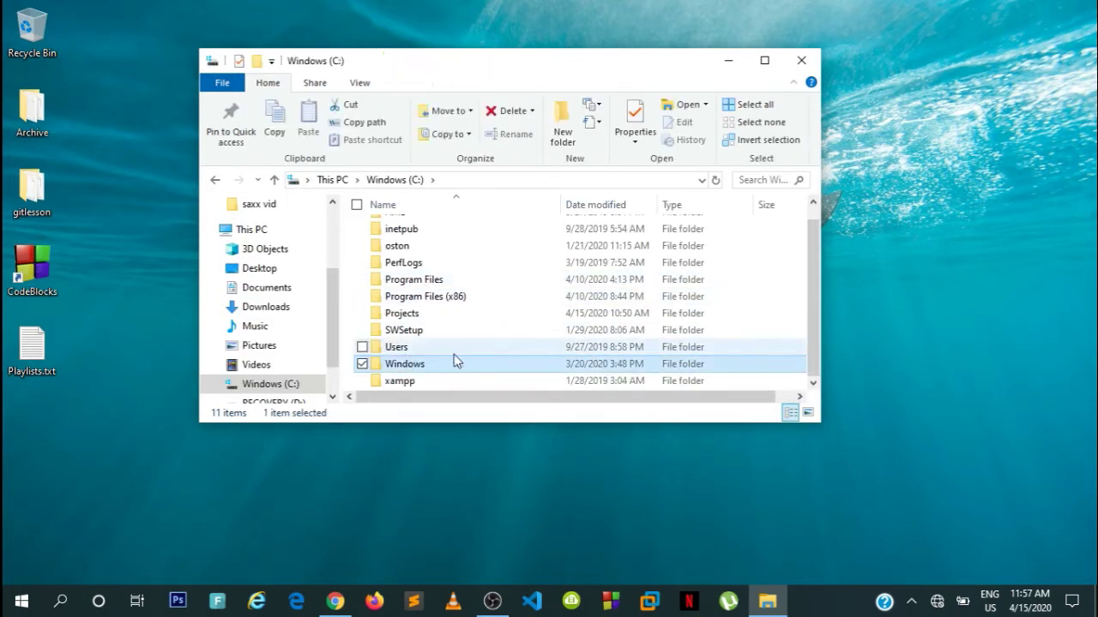
{"action": "double_click", "coordinate": [455, 364]}
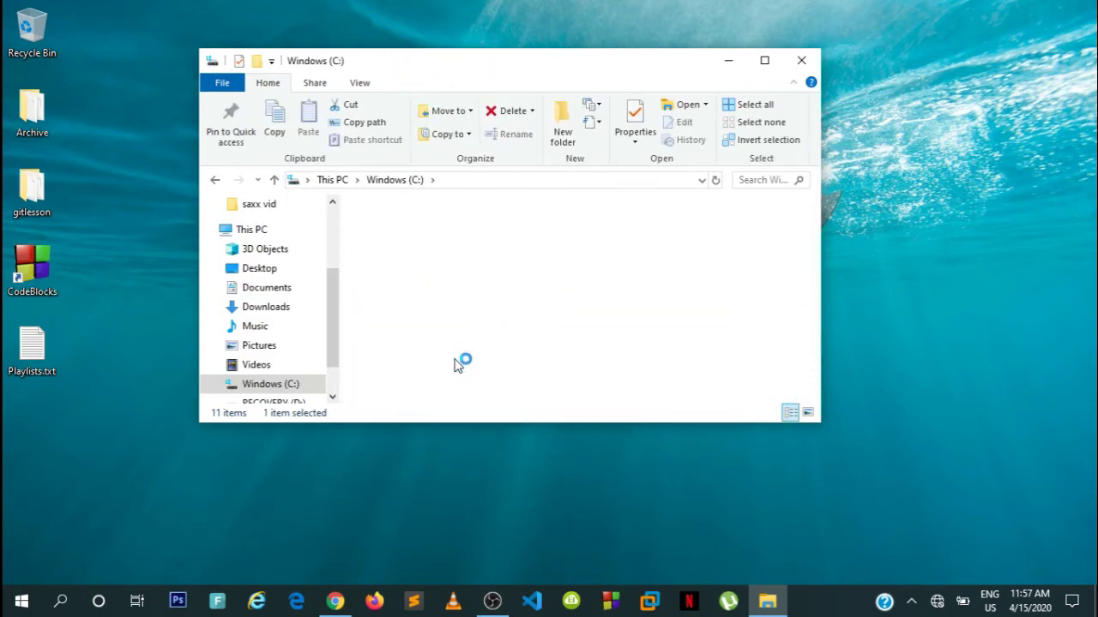
Step: Find the System32 folder inside the Windows folder and open it
{"action": "scroll", "coordinate": [433, 296], "scroll_direction": "down", "scroll_amount": 1}
{"action": "scroll", "coordinate": [433, 296], "scroll_direction": "down", "scroll_amount": 12}
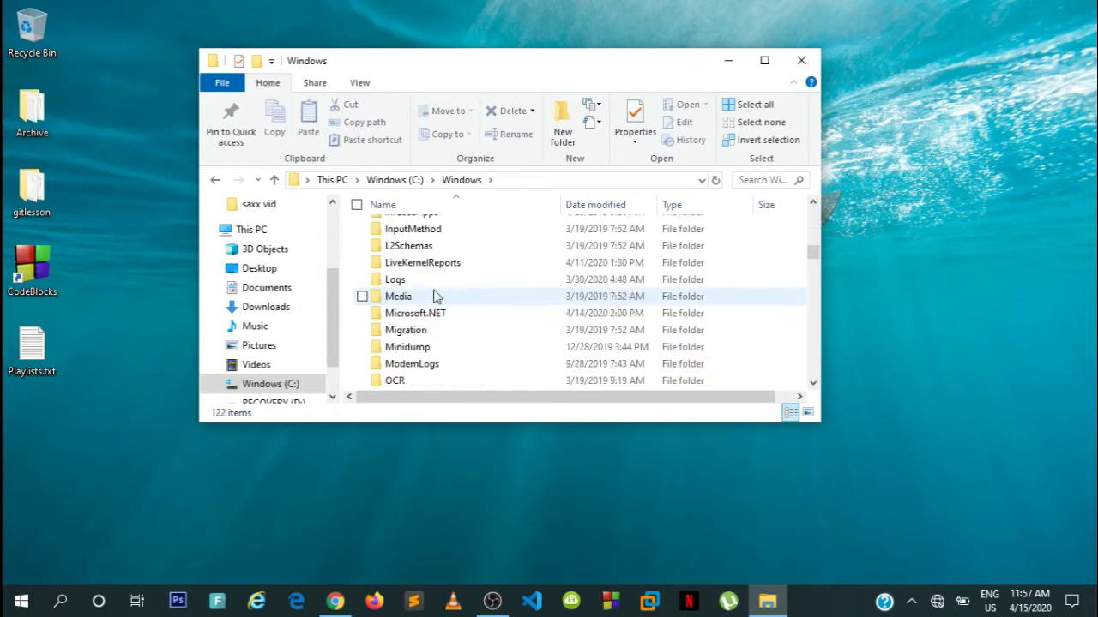
{"action": "scroll", "coordinate": [433, 296], "scroll_direction": "up", "scroll_amount": 10}
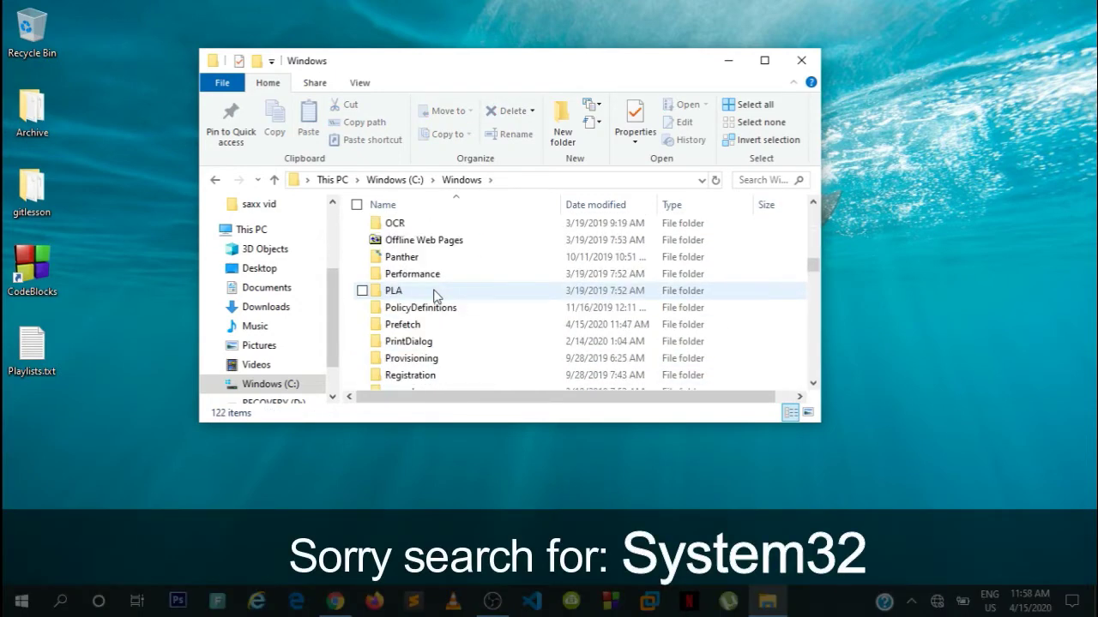
{"action": "scroll", "coordinate": [436, 296], "scroll_direction": "up", "scroll_amount": 3}
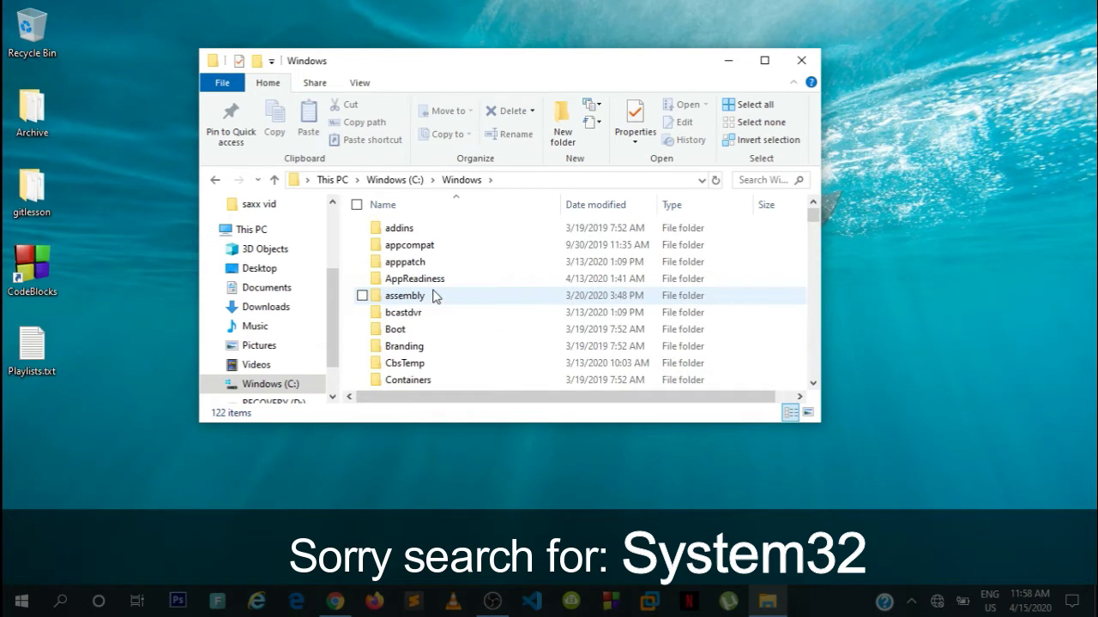
{"action": "scroll", "coordinate": [417, 258], "scroll_direction": "down", "scroll_amount": 3}
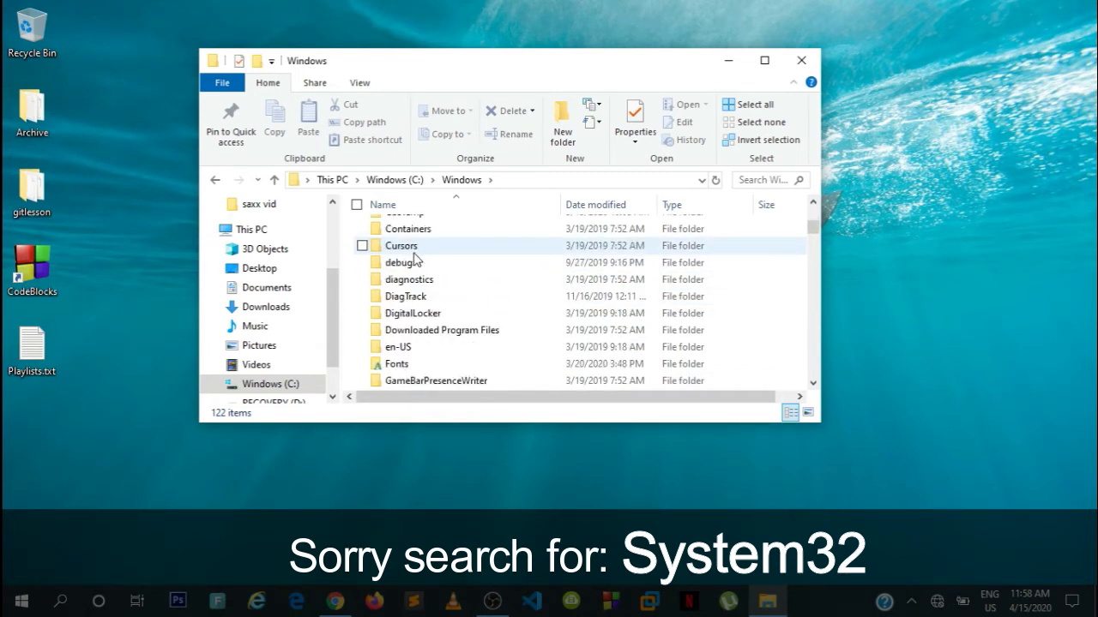
{"action": "scroll", "coordinate": [414, 260], "scroll_direction": "down", "scroll_amount": 15}
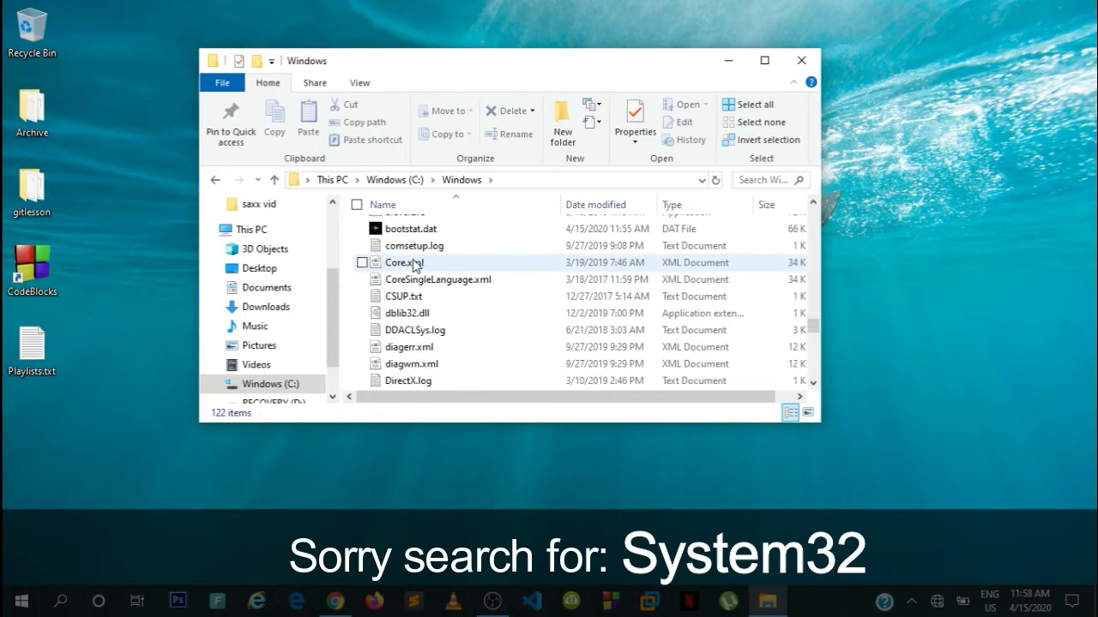
{"action": "scroll", "coordinate": [415, 262], "scroll_direction": "up", "scroll_amount": 6}
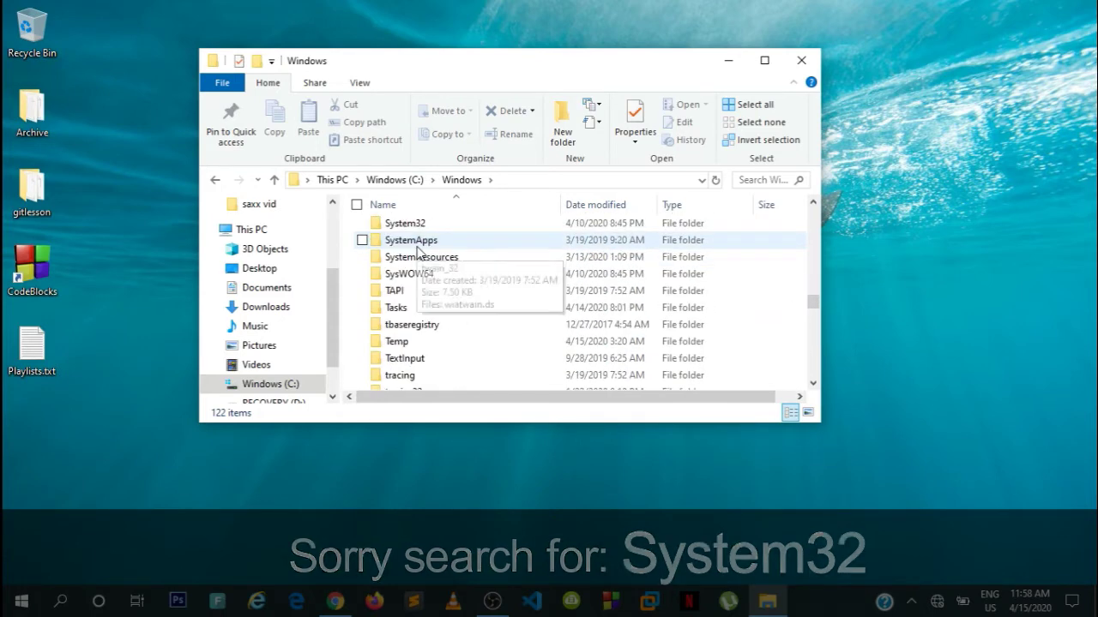
{"action": "scroll", "coordinate": [418, 252], "scroll_direction": "up", "scroll_amount": 1}
{"action": "left_click", "coordinate": [422, 274]}
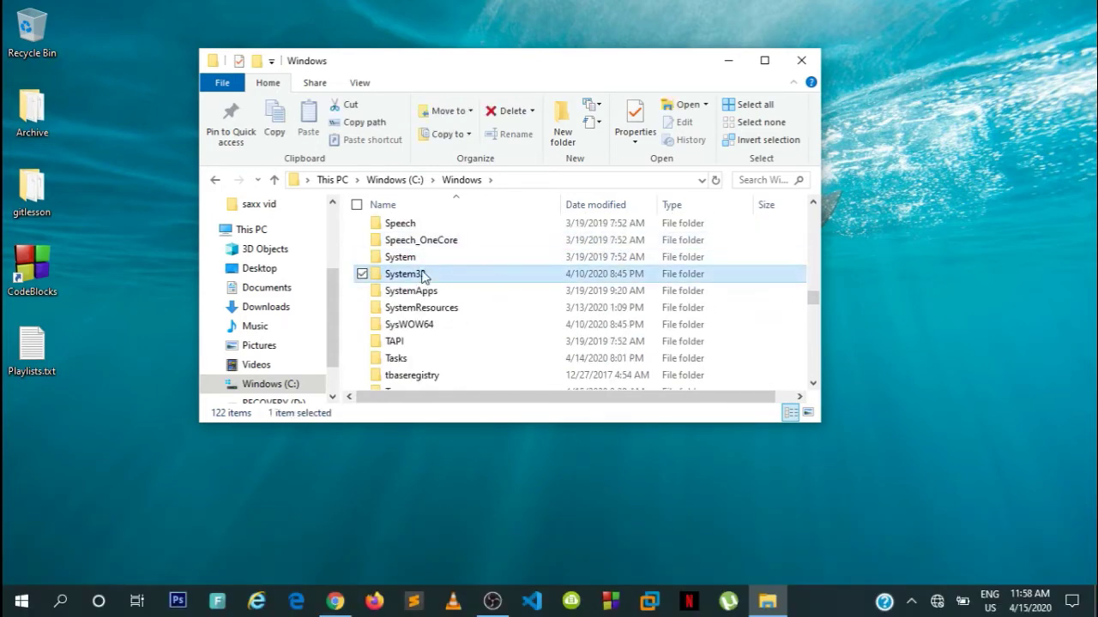
{"action": "double_click", "coordinate": [443, 276]}
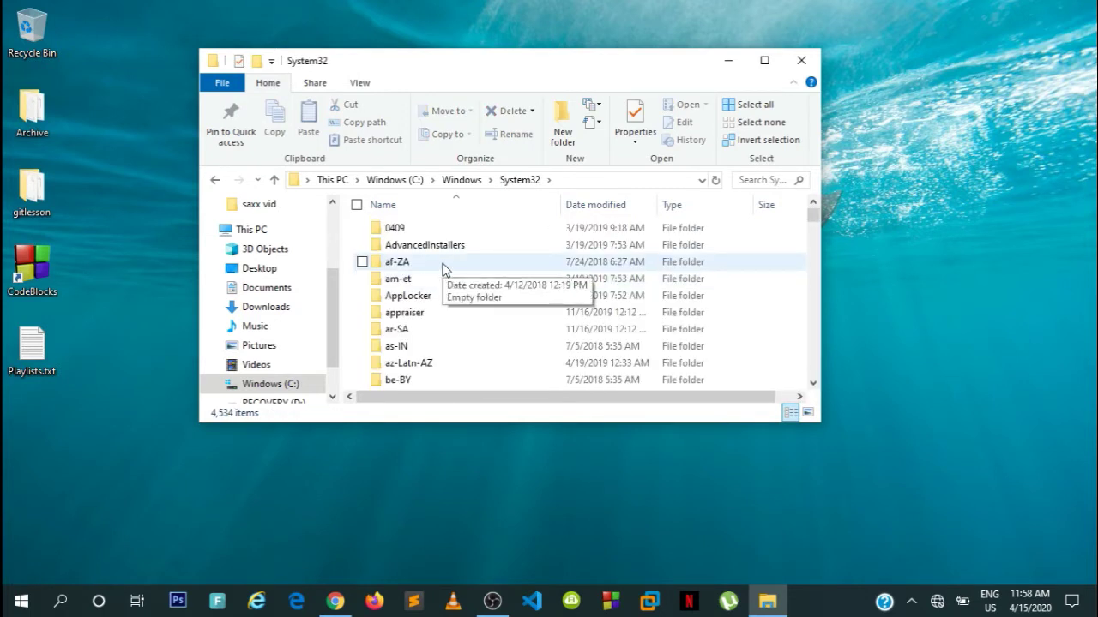
Step: Find the drivers folder inside System32 and open it
{"action": "scroll", "coordinate": [444, 270], "scroll_direction": "down", "scroll_amount": 11}
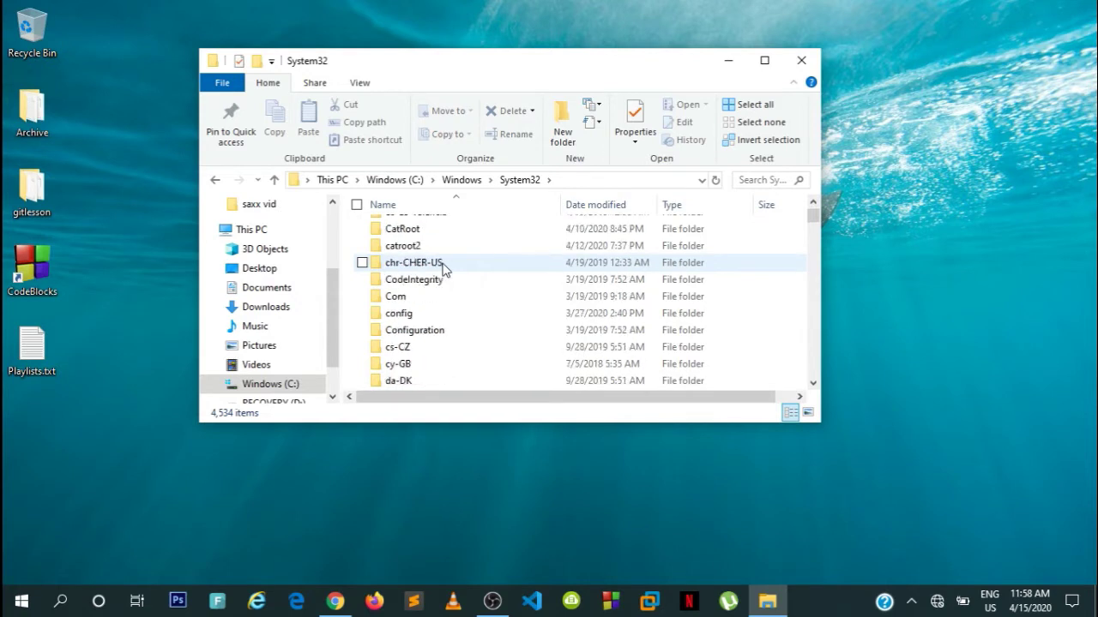
{"action": "scroll", "coordinate": [444, 269], "scroll_direction": "up", "scroll_amount": 1}
{"action": "scroll", "coordinate": [444, 269], "scroll_direction": "down", "scroll_amount": 7}
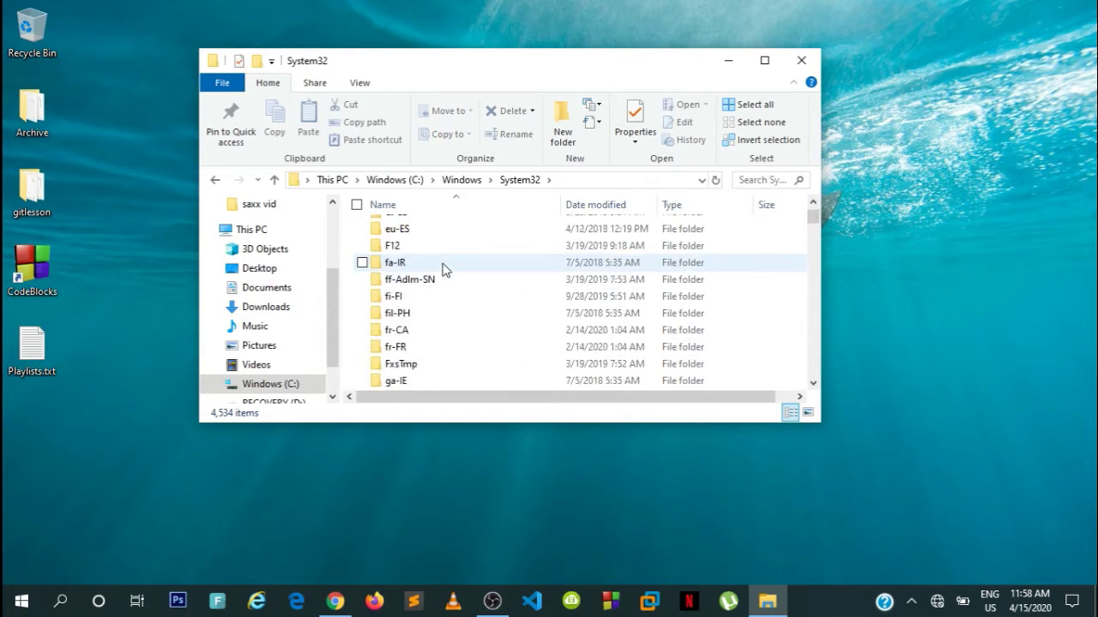
{"action": "scroll", "coordinate": [443, 270], "scroll_direction": "up", "scroll_amount": 6}
{"action": "scroll", "coordinate": [443, 269], "scroll_direction": "up", "scroll_amount": 3}
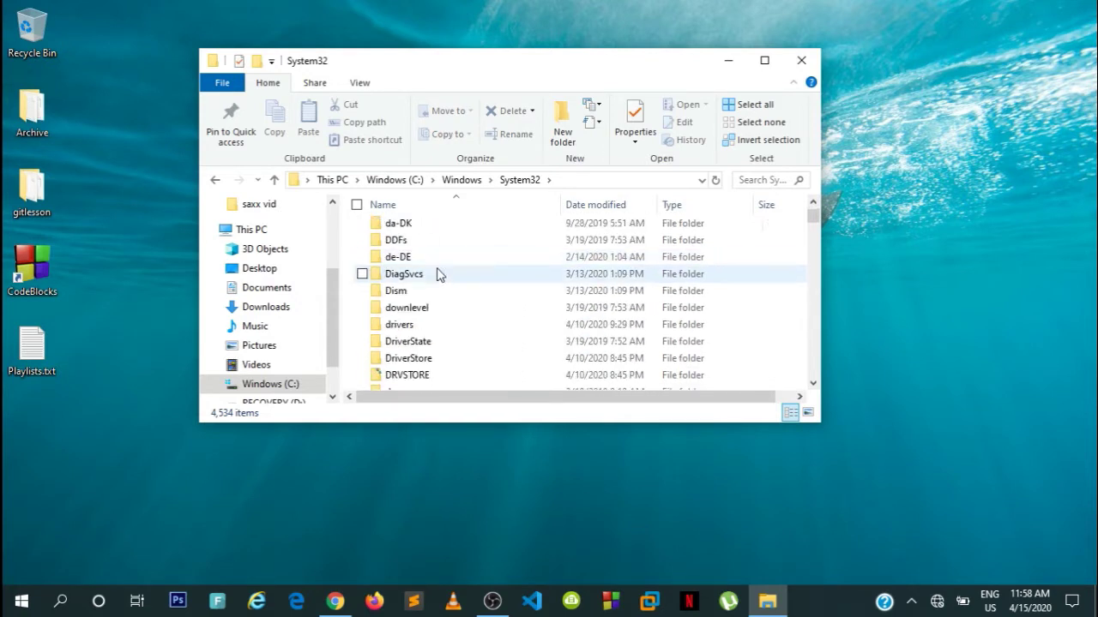
{"action": "left_click", "coordinate": [427, 329]}
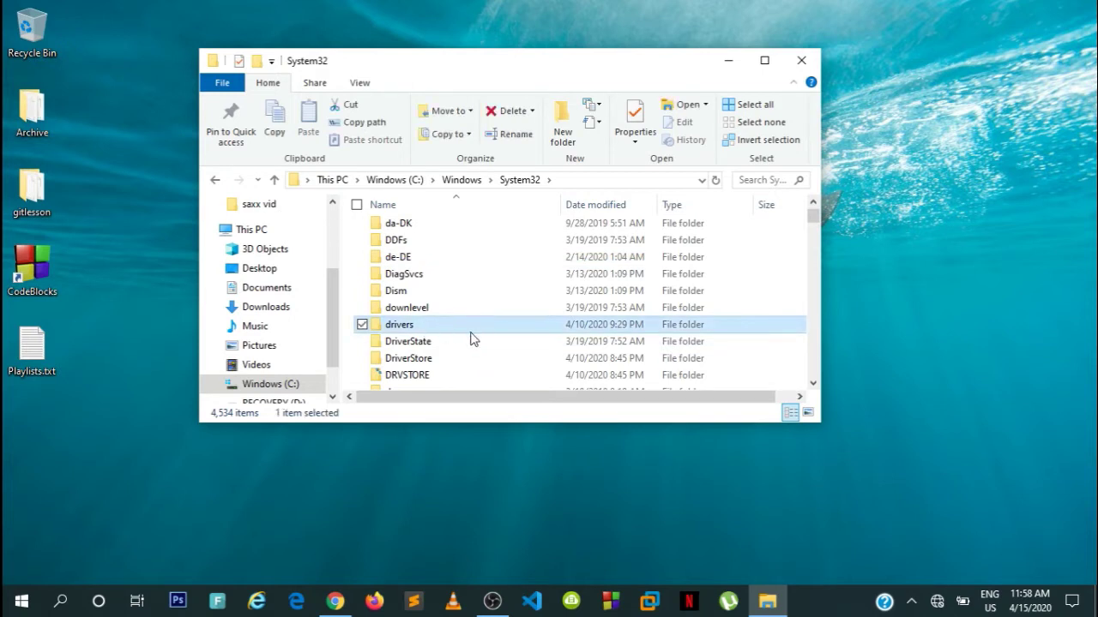
{"action": "double_click", "coordinate": [477, 331]}
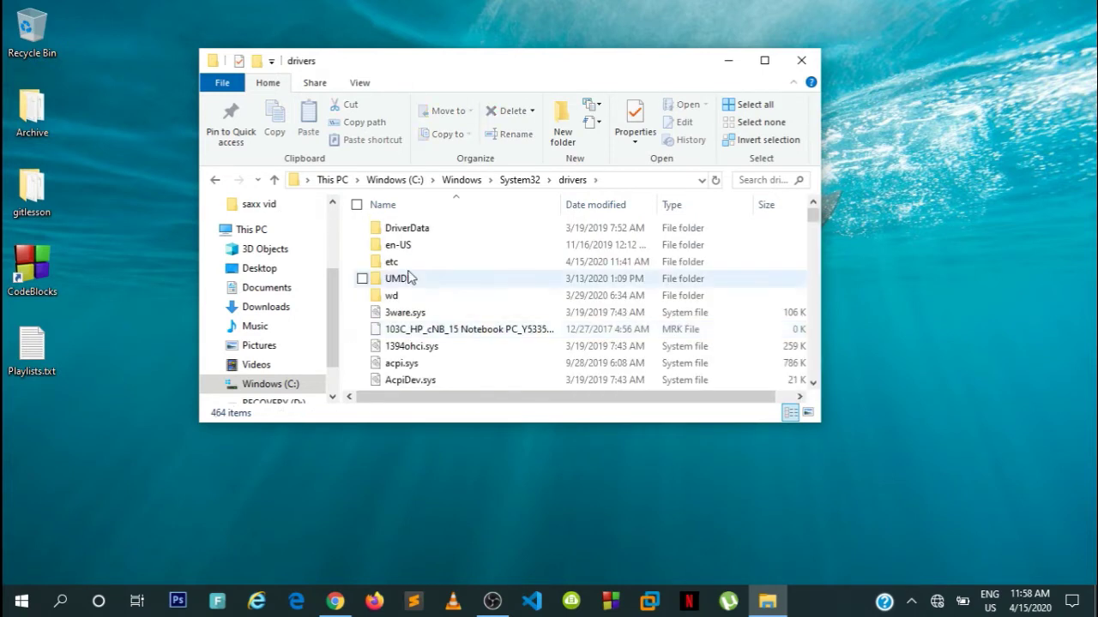
Step: Open the etc folder inside drivers and select the hosts file
{"action": "left_click", "coordinate": [440, 261]}
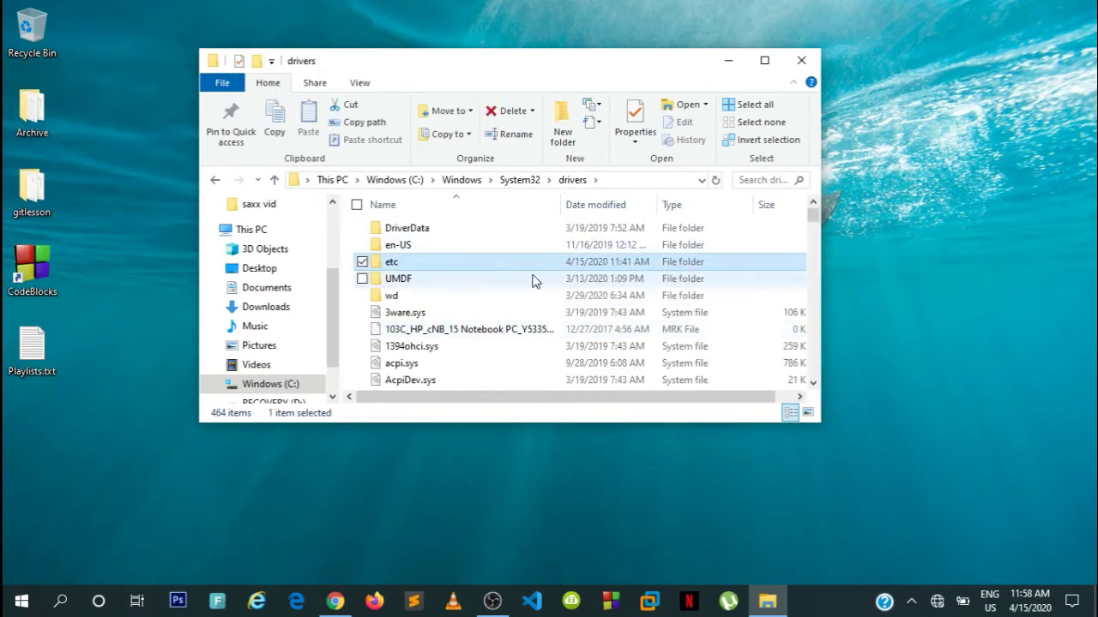
{"action": "double_click", "coordinate": [422, 264]}
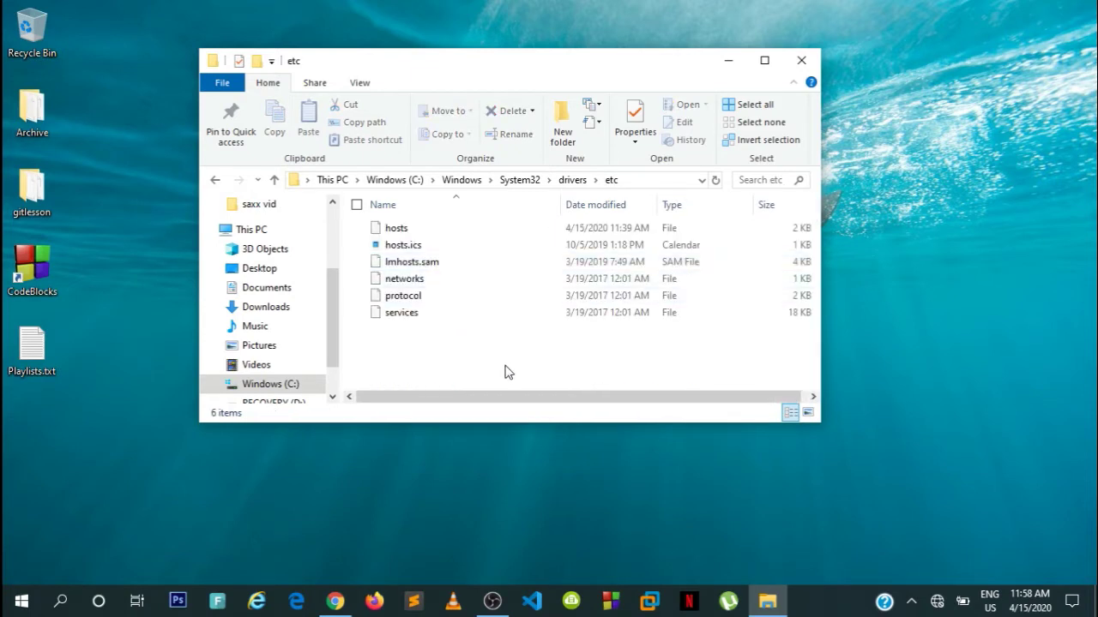
{"action": "left_click", "coordinate": [404, 227]}
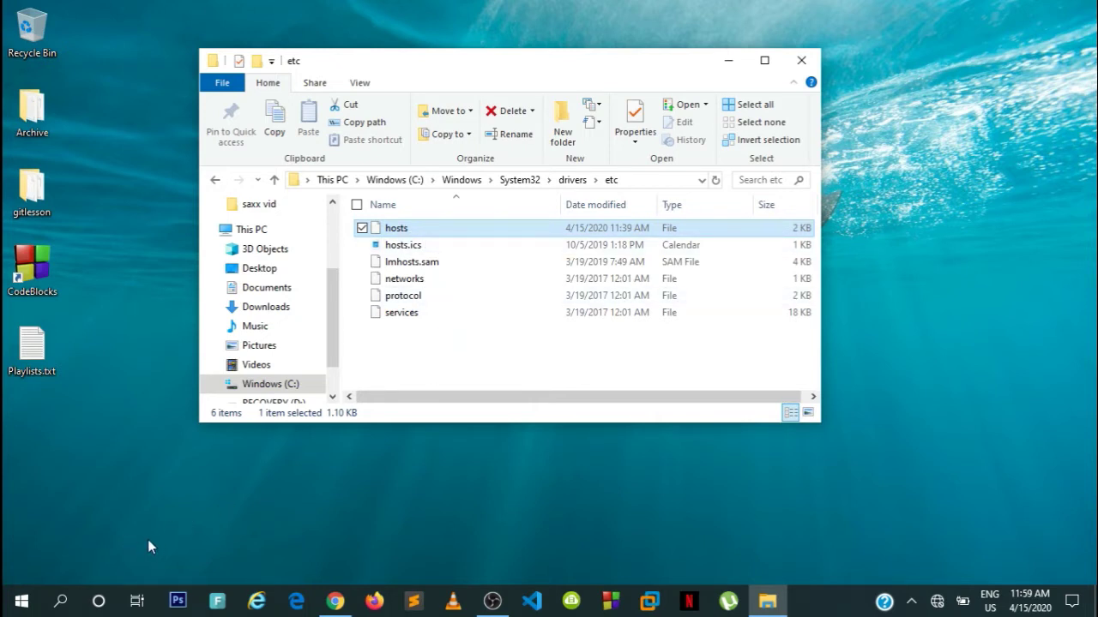
Step: Launch Notepad and bring up its dialog for opening an existing file
{"action": "left_click", "coordinate": [61, 603]}
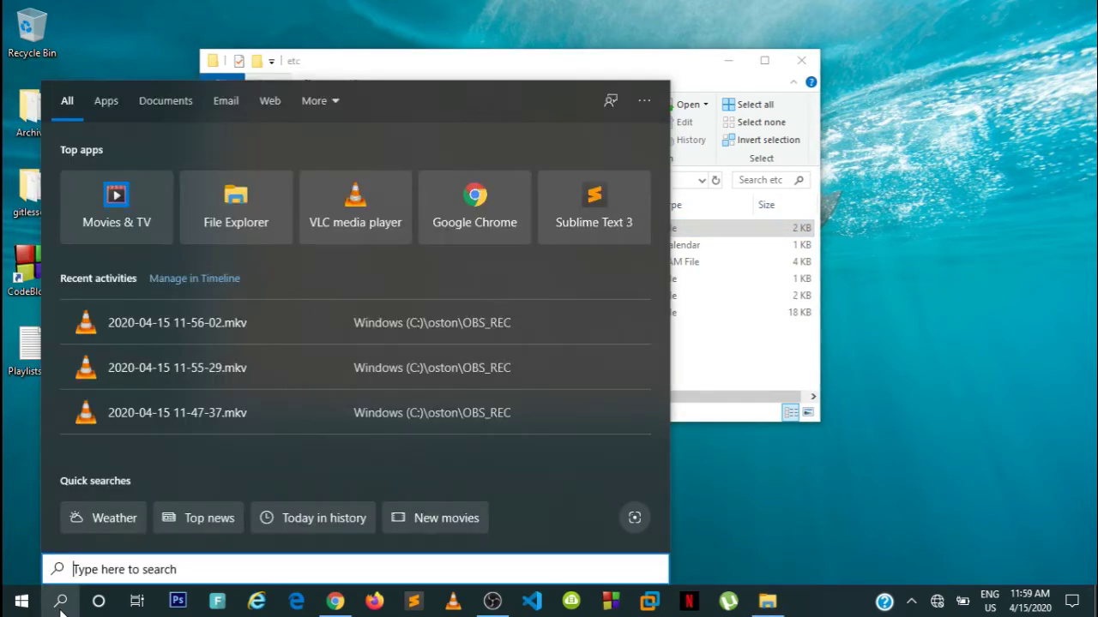
{"action": "type", "text": "not"}
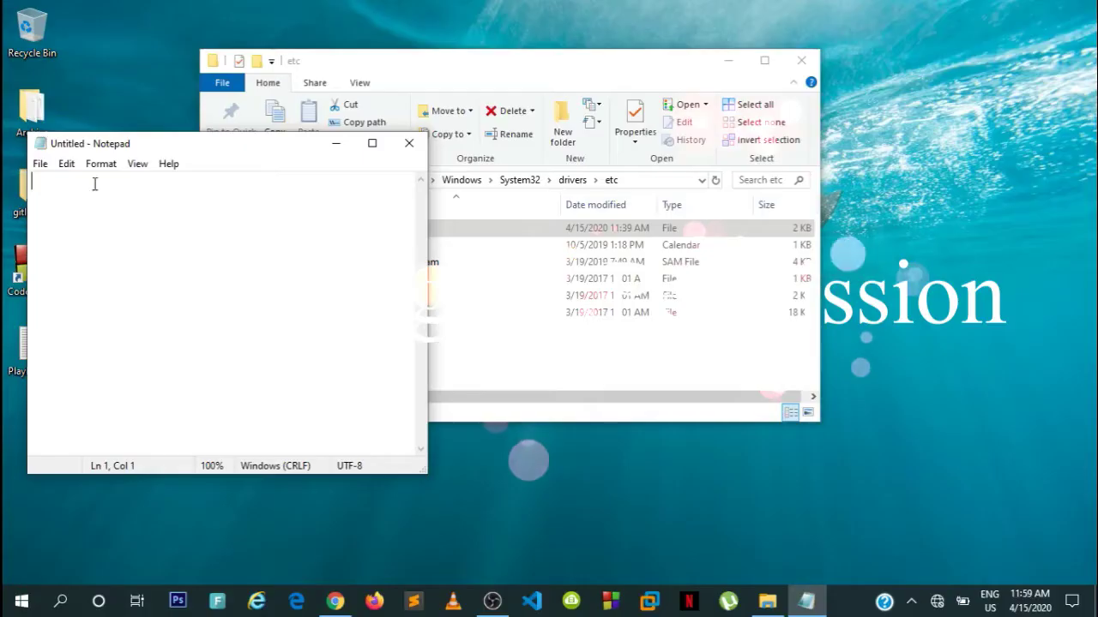
{"action": "left_click", "coordinate": [40, 164]}
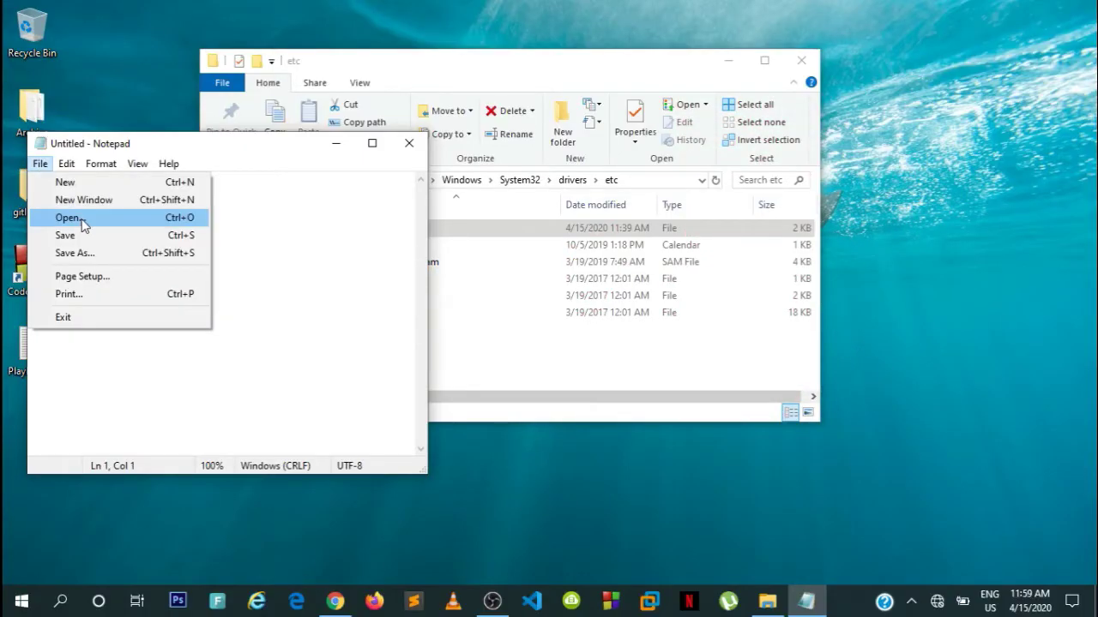
{"action": "left_click", "coordinate": [69, 218]}
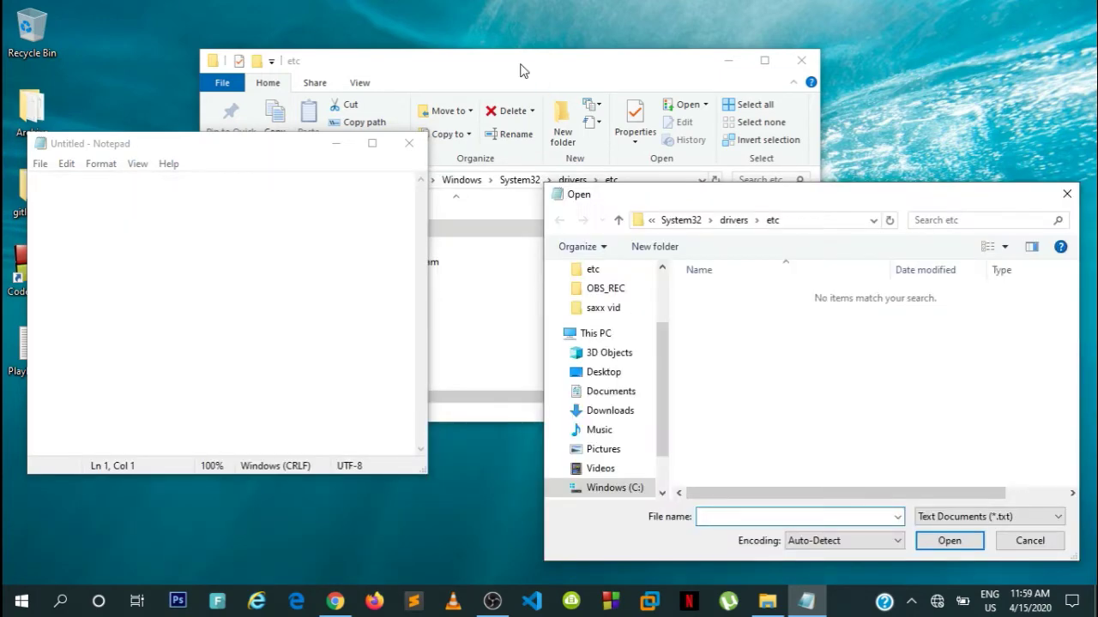
Step: Check the folder path C:\Windows\System32\drivers\etc in the Open dialog and show All Files (*.*) there
{"action": "left_click", "coordinate": [523, 70]}
{"action": "left_click", "coordinate": [887, 202]}
{"action": "left_click", "coordinate": [819, 220]}
{"action": "left_click_drag", "start_coordinate": [819, 220], "coordinate": [635, 219]}
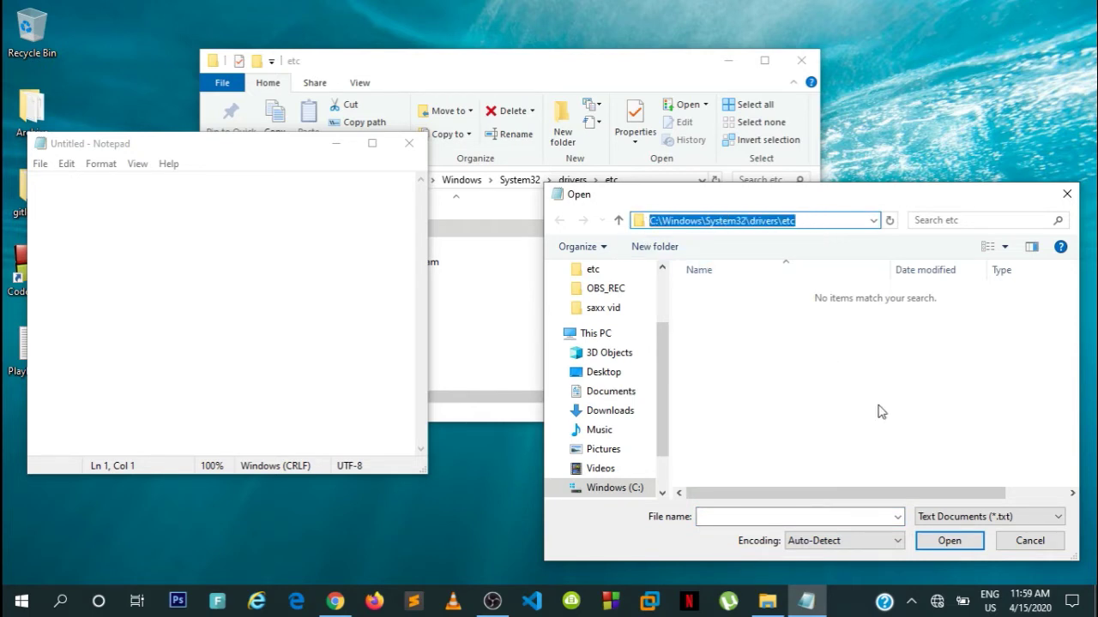
{"action": "left_click", "coordinate": [954, 517]}
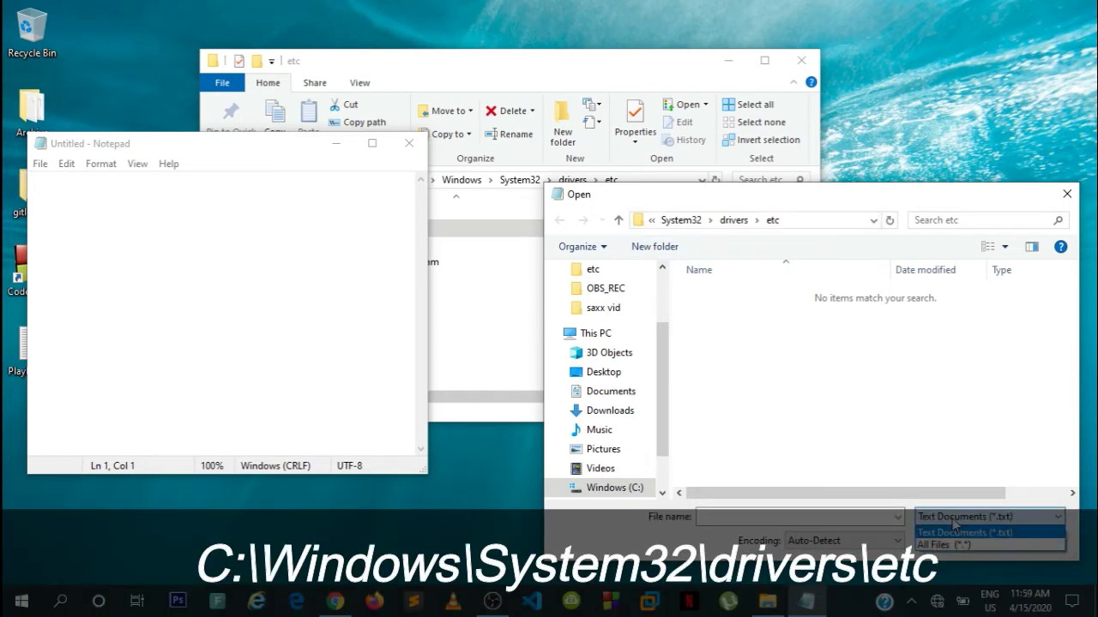
{"action": "left_click", "coordinate": [937, 545]}
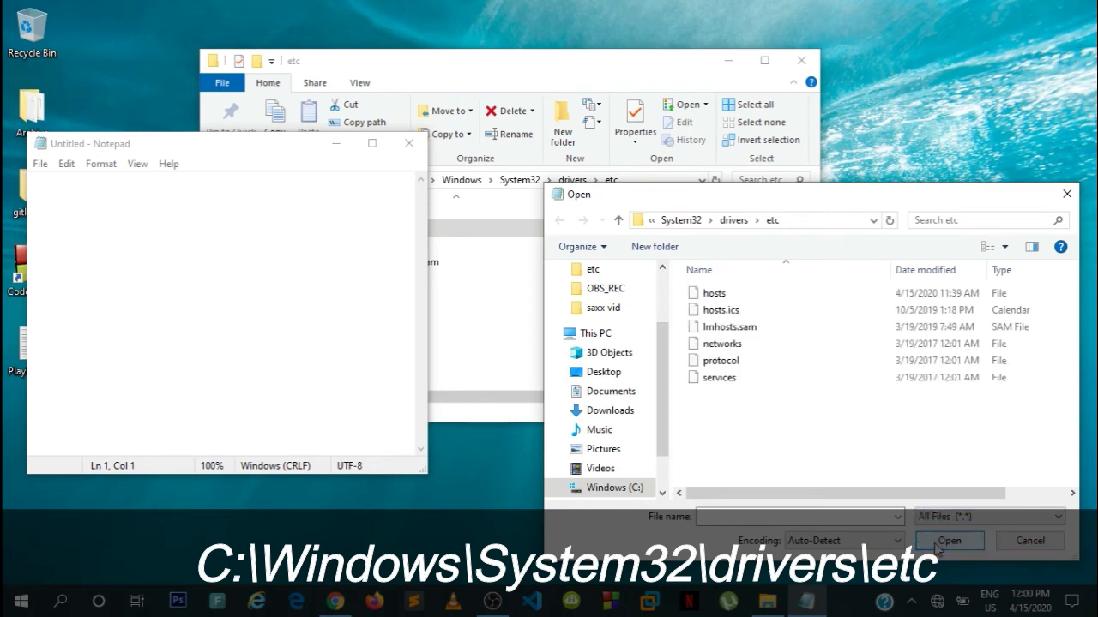
Step: Open the hosts file in Notepad and maximize its window
{"action": "left_click", "coordinate": [725, 298]}
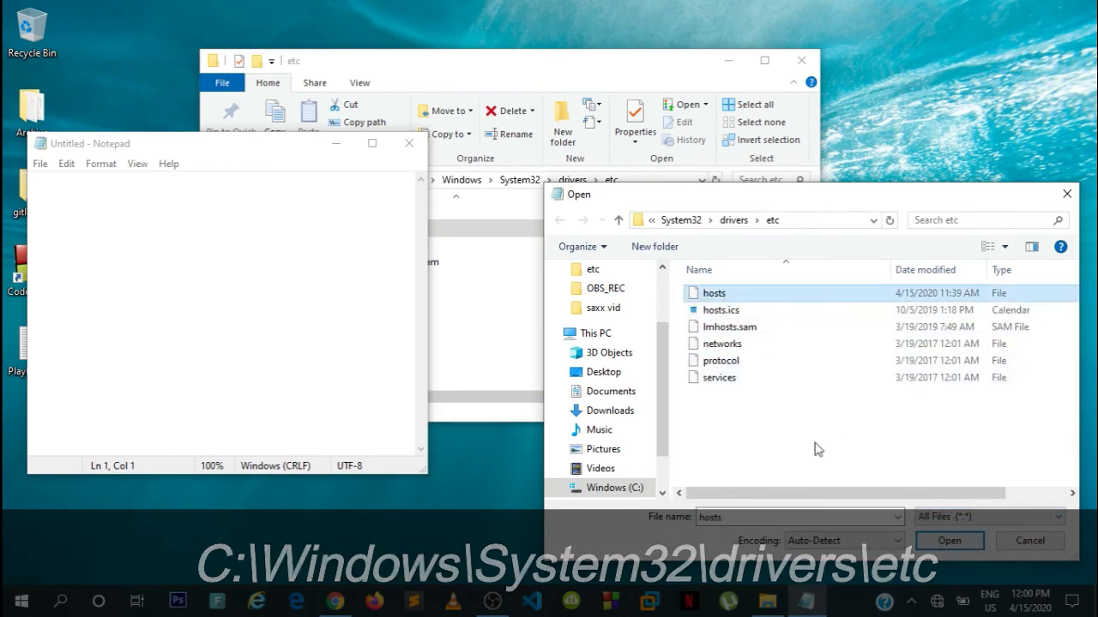
{"action": "left_click", "coordinate": [952, 542]}
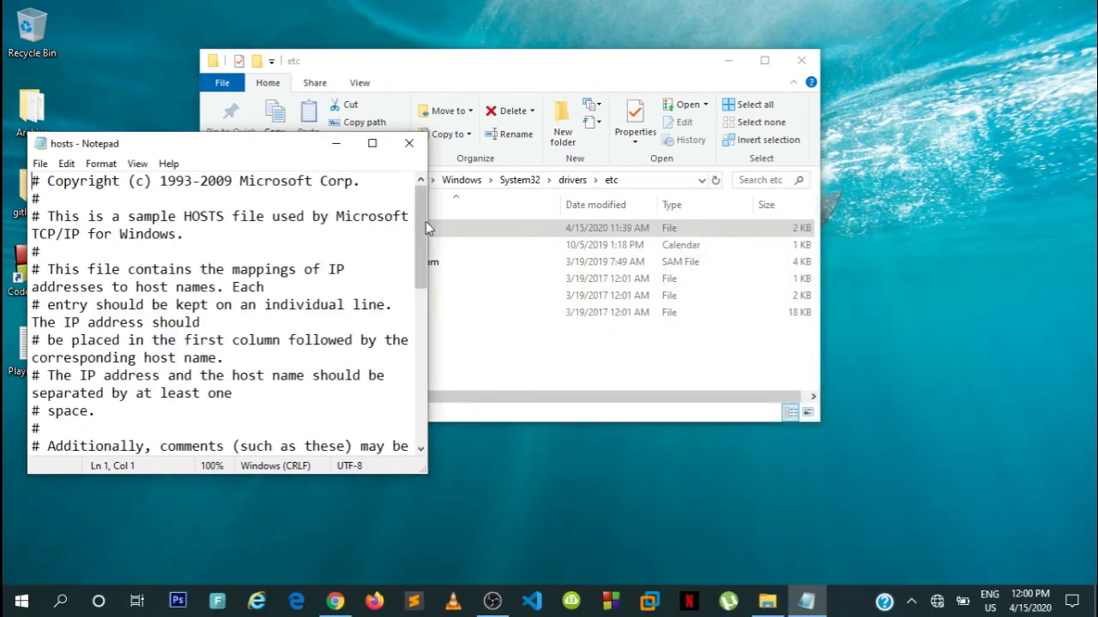
{"action": "left_click", "coordinate": [373, 143]}
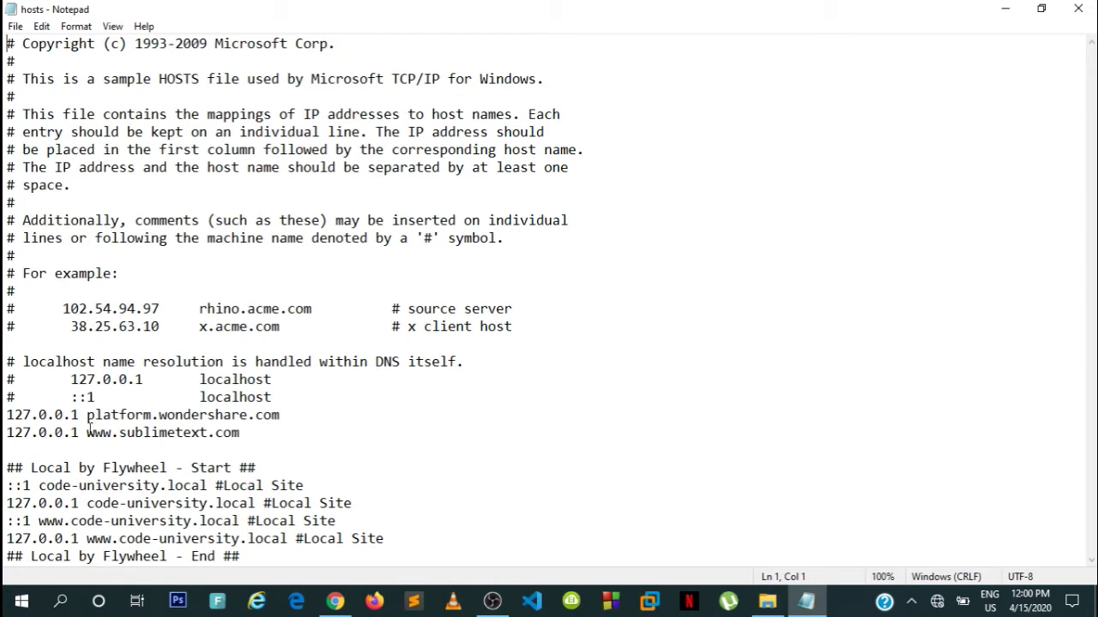
{"action": "left_click_drag", "start_coordinate": [79, 435], "coordinate": [4, 435]}
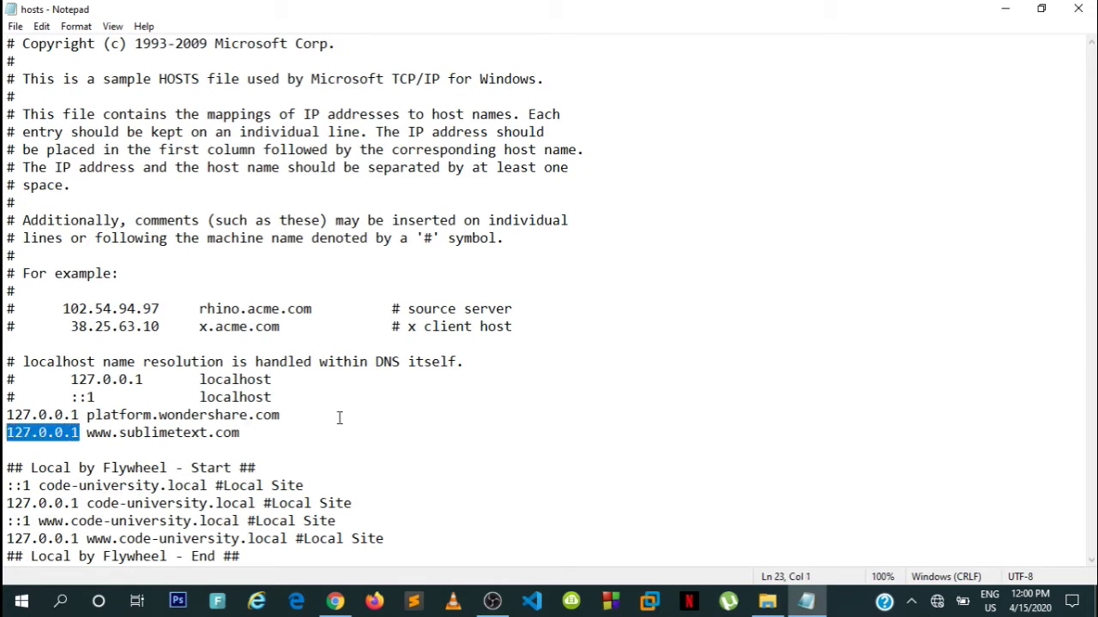
{"action": "left_click_drag", "start_coordinate": [261, 433], "coordinate": [87, 433]}
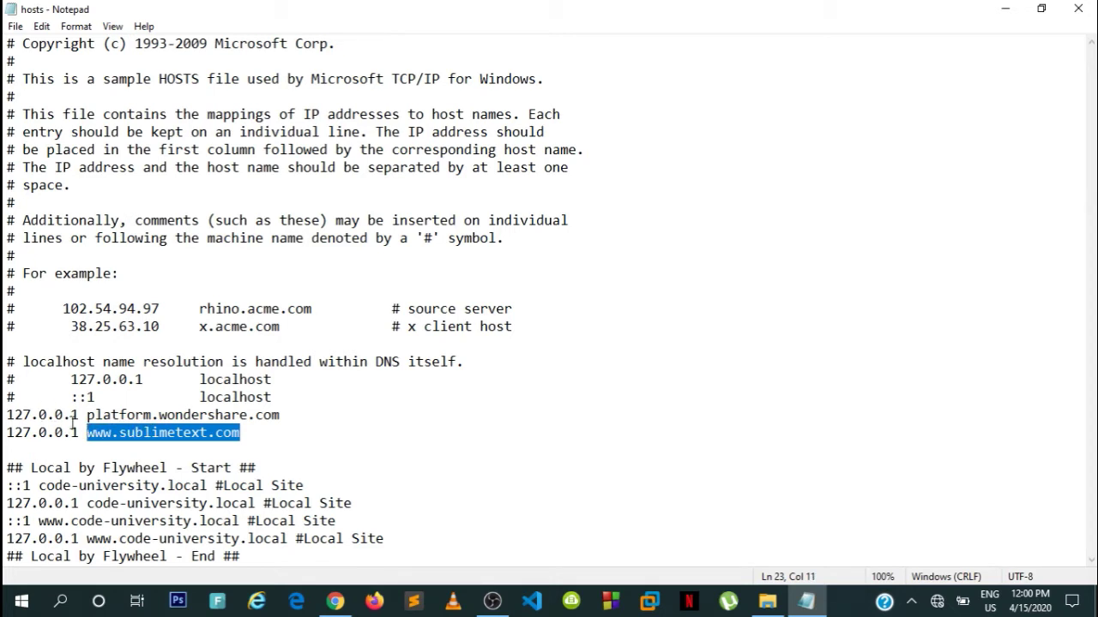
{"action": "left_click_drag", "start_coordinate": [78, 433], "coordinate": [4, 434]}
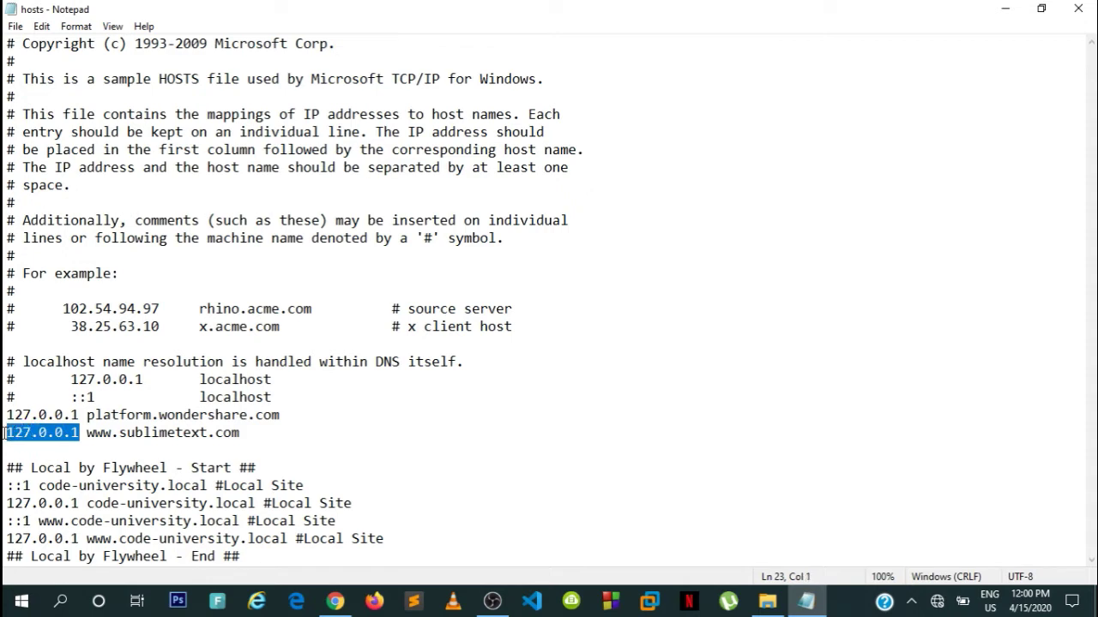
{"action": "left_click", "coordinate": [86, 433]}
{"action": "left_click", "coordinate": [276, 435], "text": "shift"}
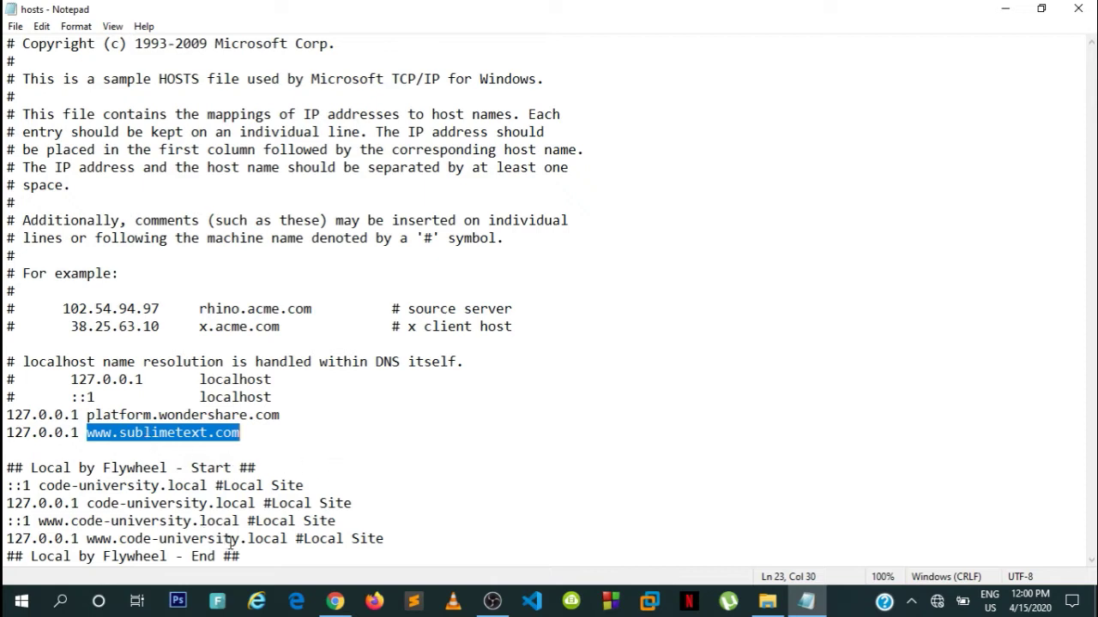
Step: Delete the Local by Flywheel block from the hosts file and save it in the etc folder as a text document named hosts
{"action": "left_click_drag", "start_coordinate": [243, 557], "coordinate": [7, 461]}
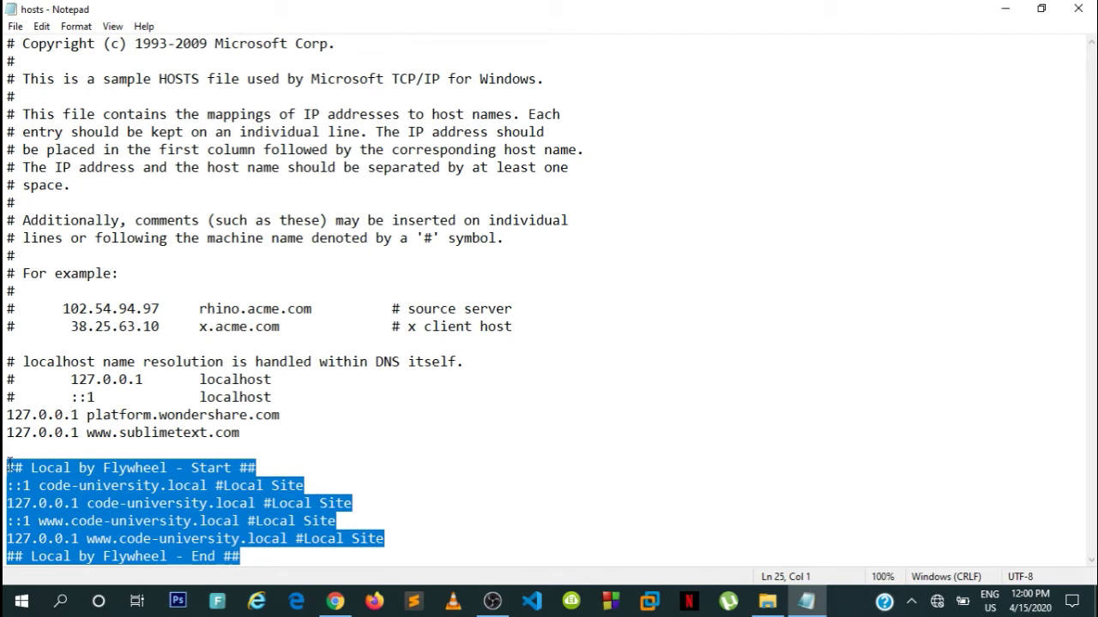
{"action": "key", "text": "Delete"}
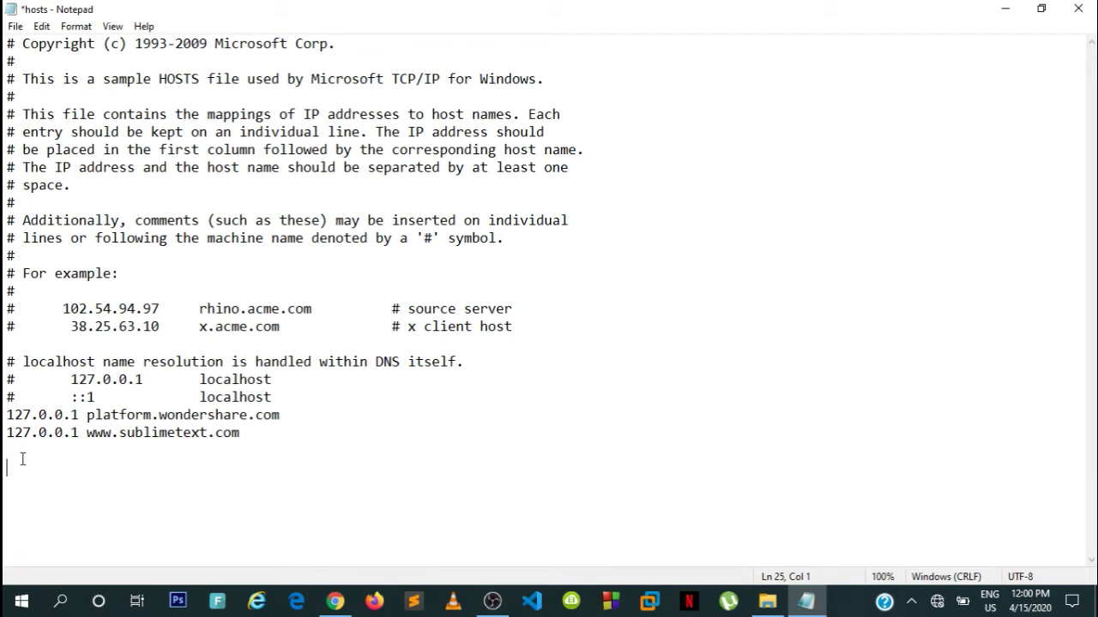
{"action": "key", "text": "ctrl+s"}
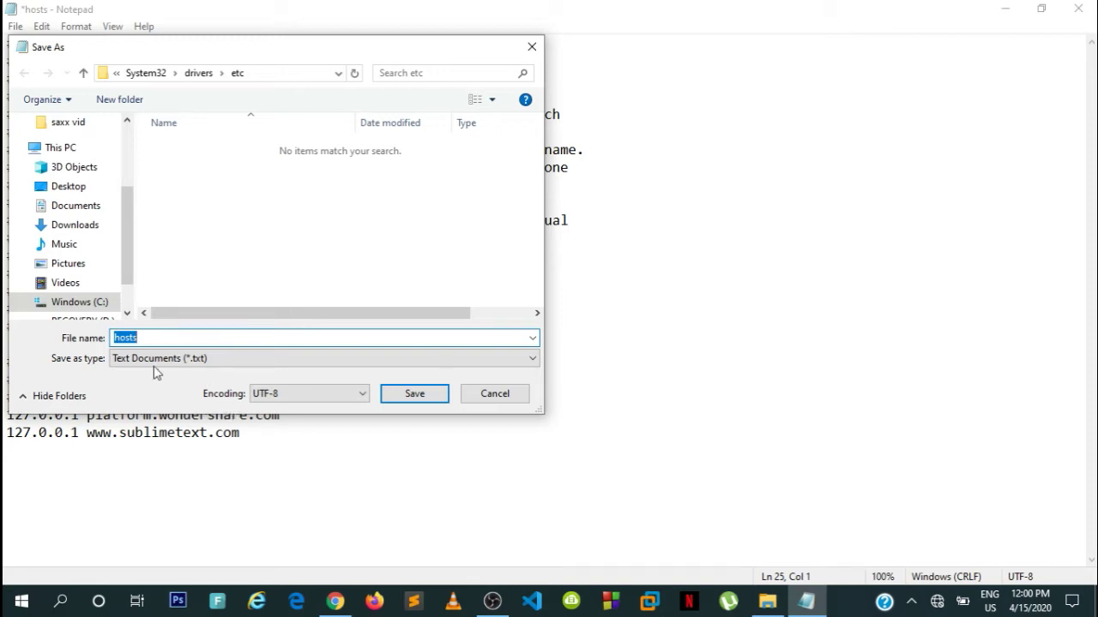
{"action": "left_click", "coordinate": [407, 396]}
Step: Check the etc folder in File Explorer for the saved hosts.txt and close the Notepad window
{"action": "left_click", "coordinate": [767, 602]}
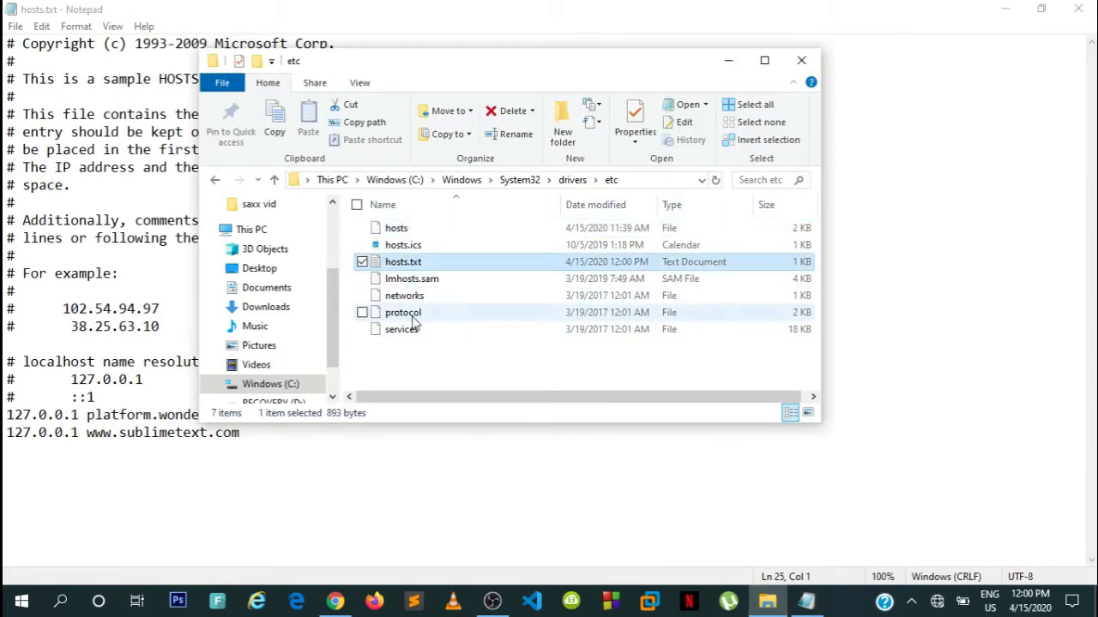
{"action": "left_click", "coordinate": [297, 460]}
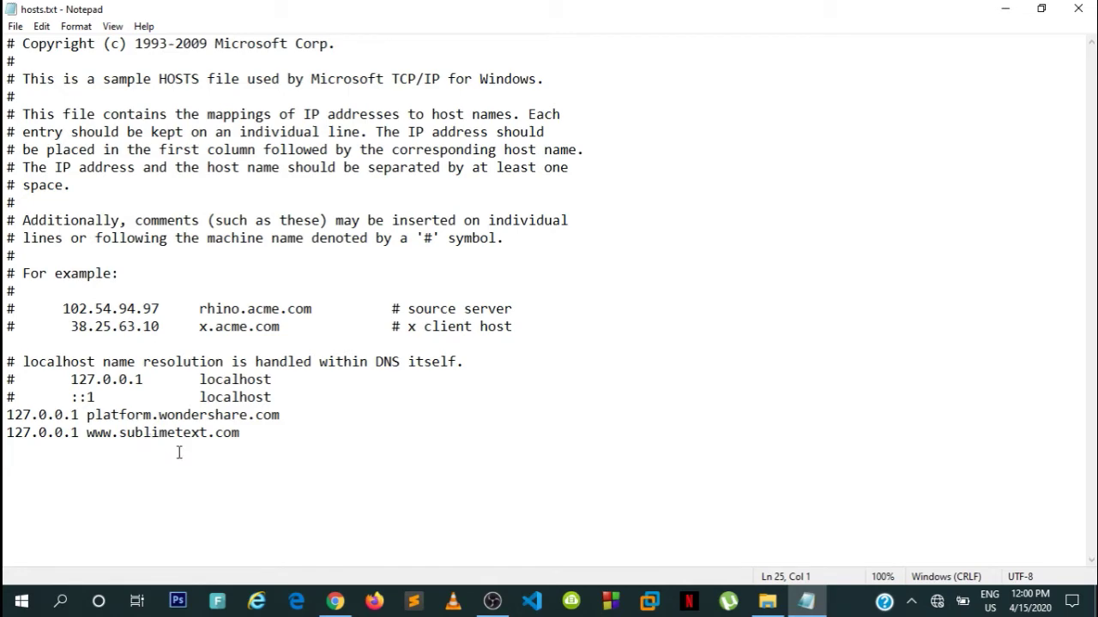
{"action": "left_click", "coordinate": [1017, 8]}
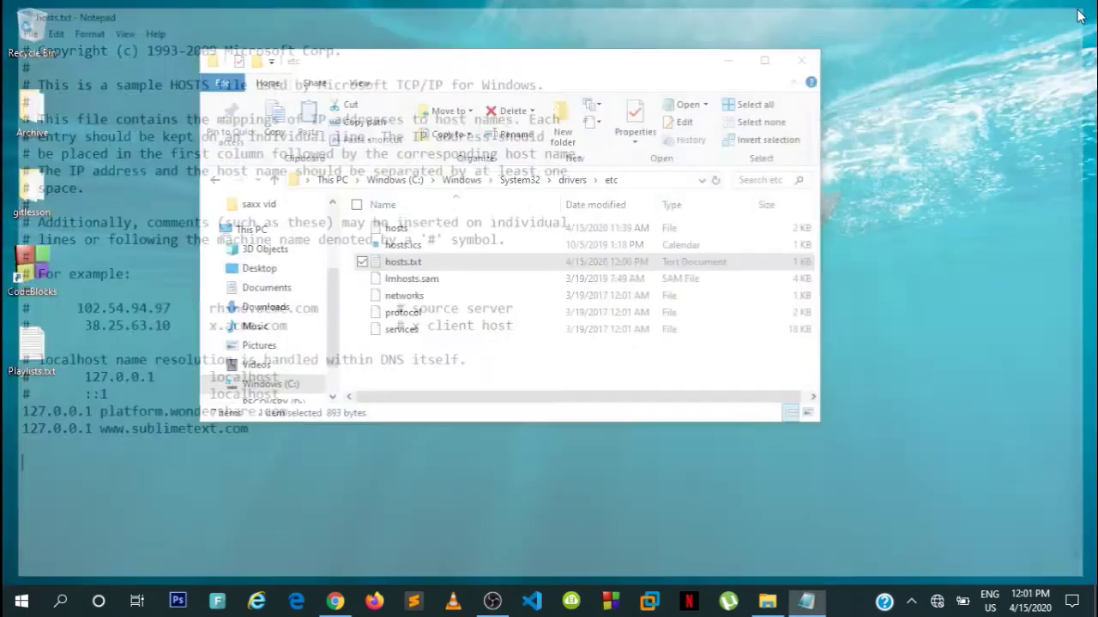
{"action": "left_click", "coordinate": [517, 365]}
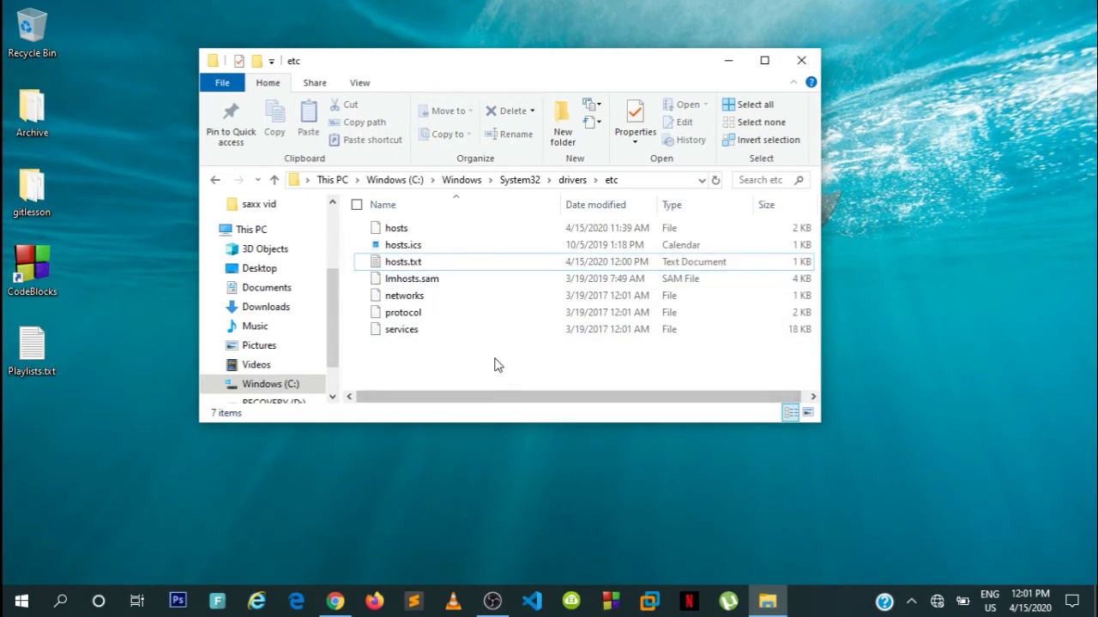
Step: Clear the Read-only attribute in the hosts file's properties and apply the change with administrator permission
{"action": "right_click", "coordinate": [411, 233]}
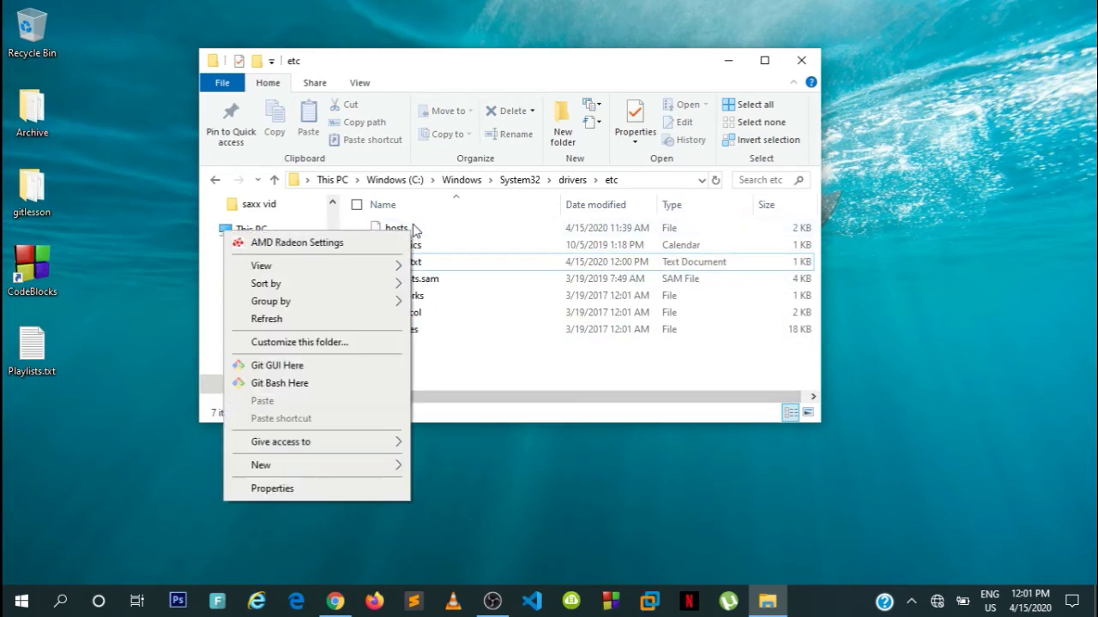
{"action": "left_click", "coordinate": [435, 230]}
{"action": "left_click", "coordinate": [433, 228]}
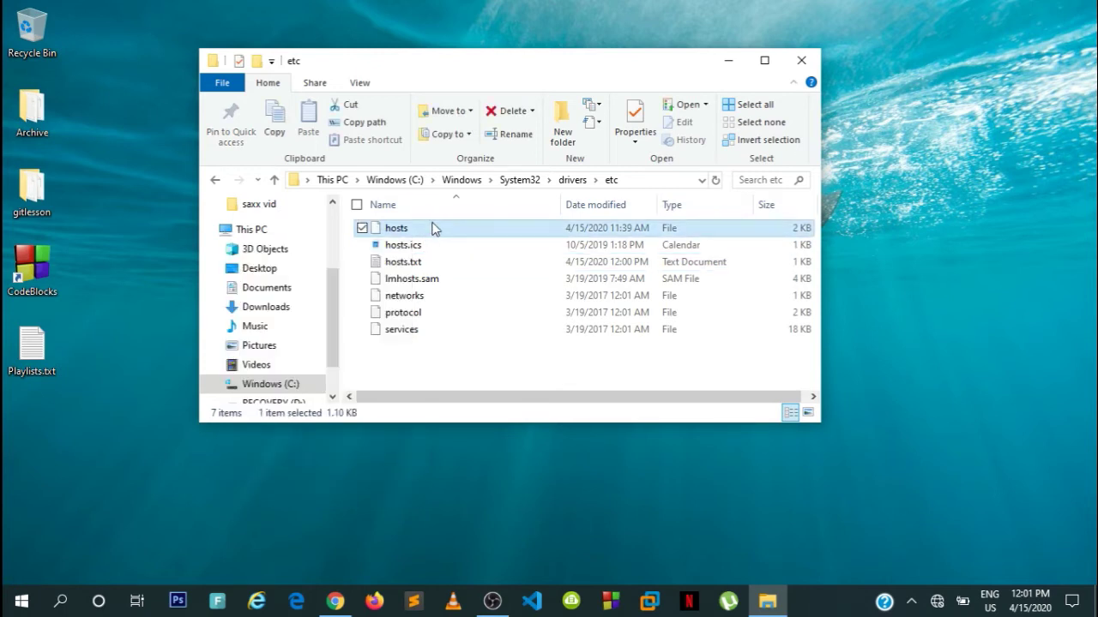
{"action": "right_click", "coordinate": [433, 228]}
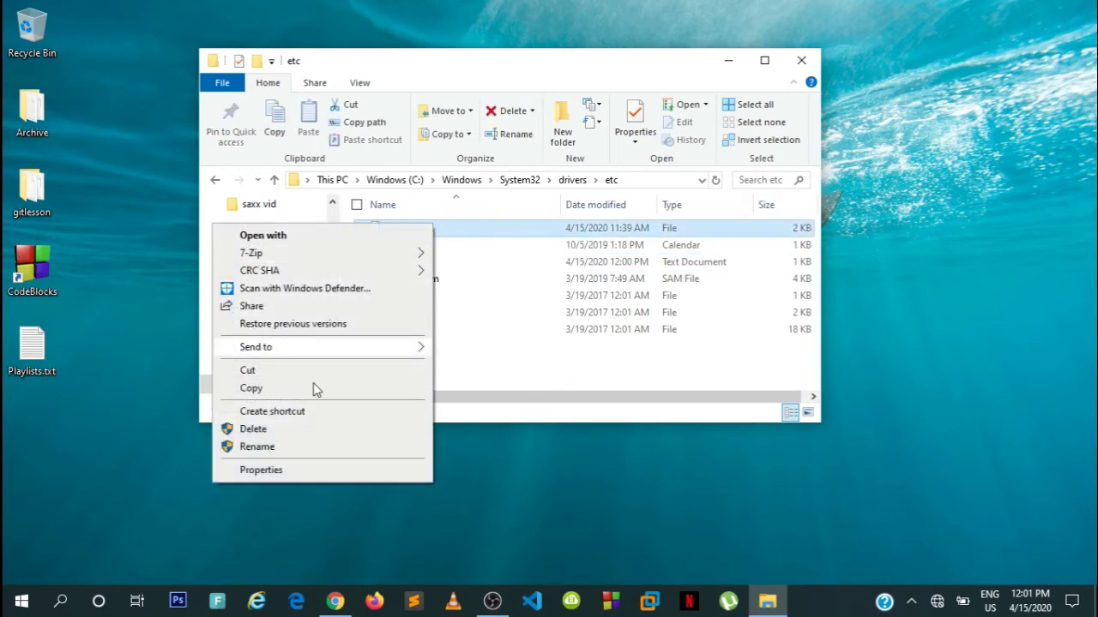
{"action": "left_click", "coordinate": [286, 478]}
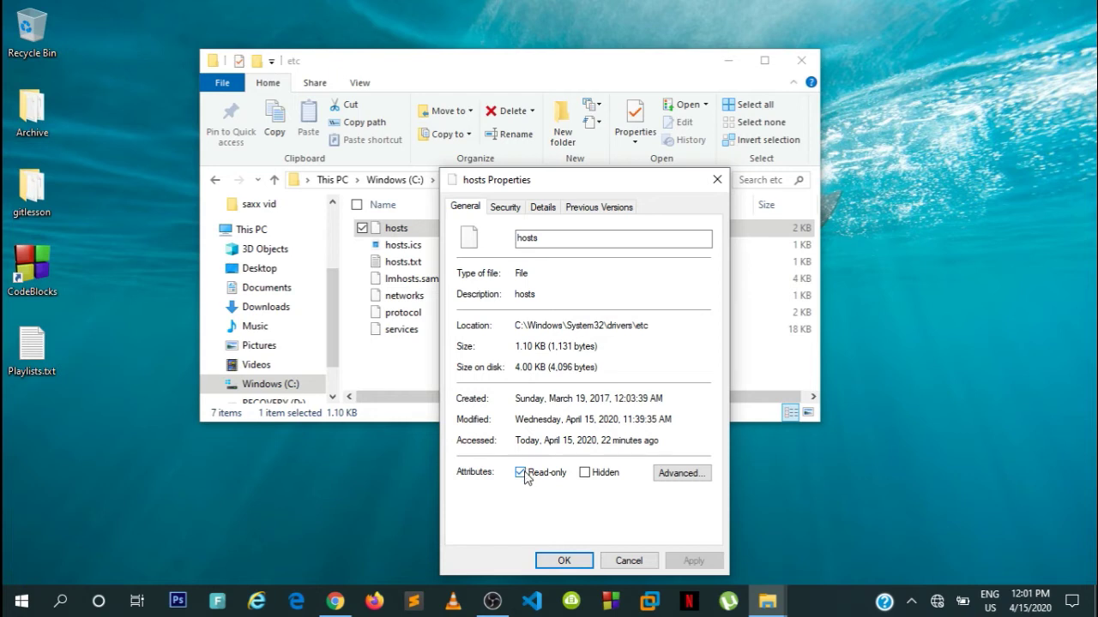
{"action": "left_click", "coordinate": [522, 472]}
{"action": "left_click", "coordinate": [694, 563]}
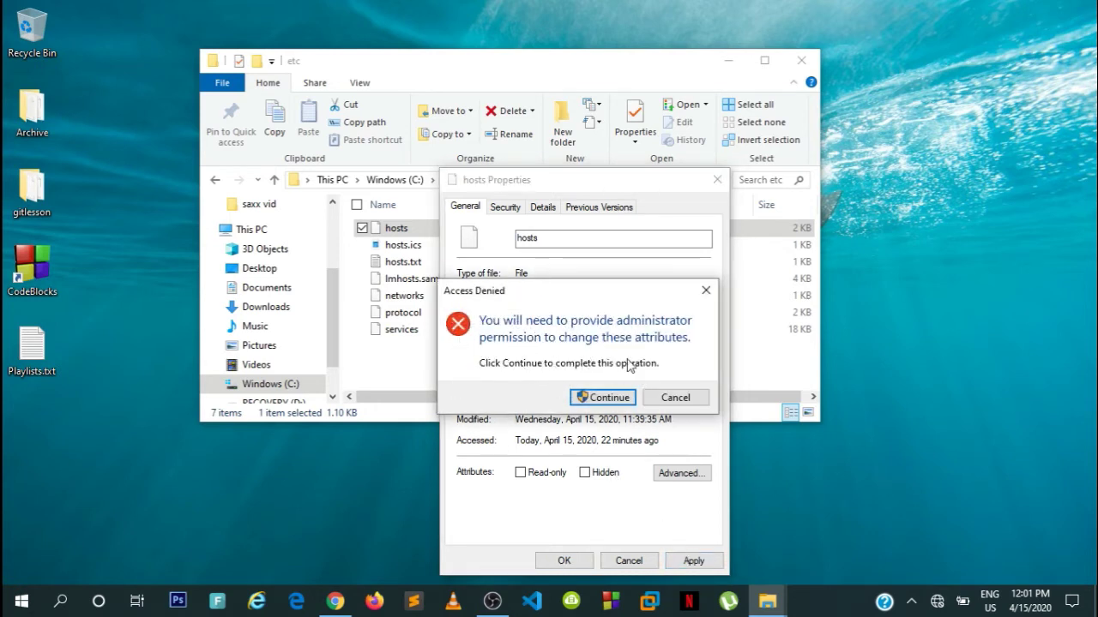
{"action": "left_click", "coordinate": [592, 399]}
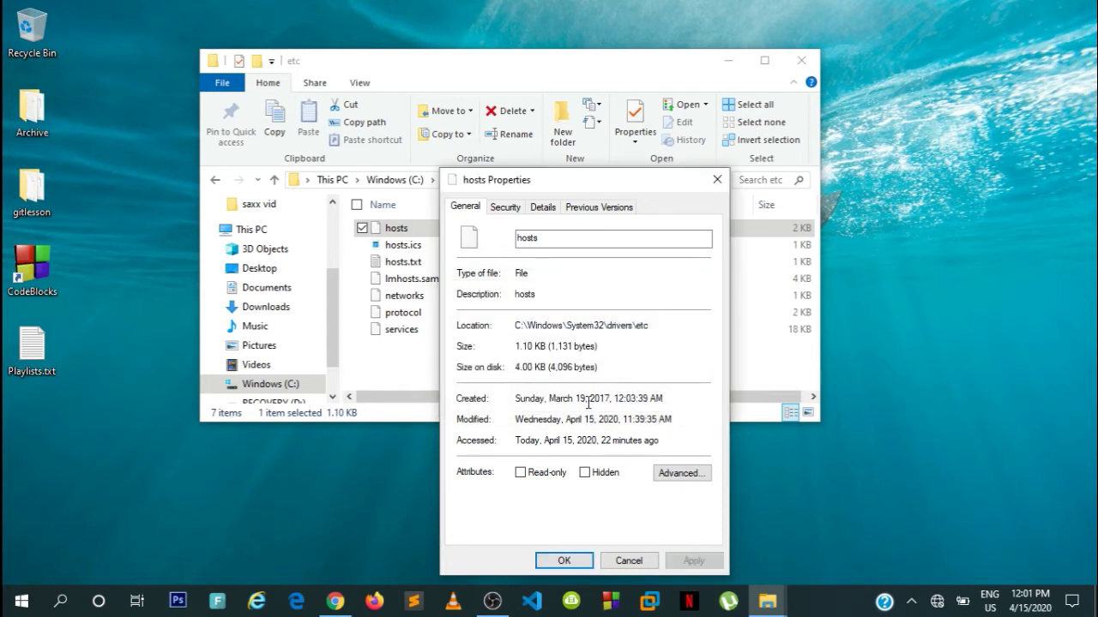
{"action": "left_click", "coordinate": [572, 562]}
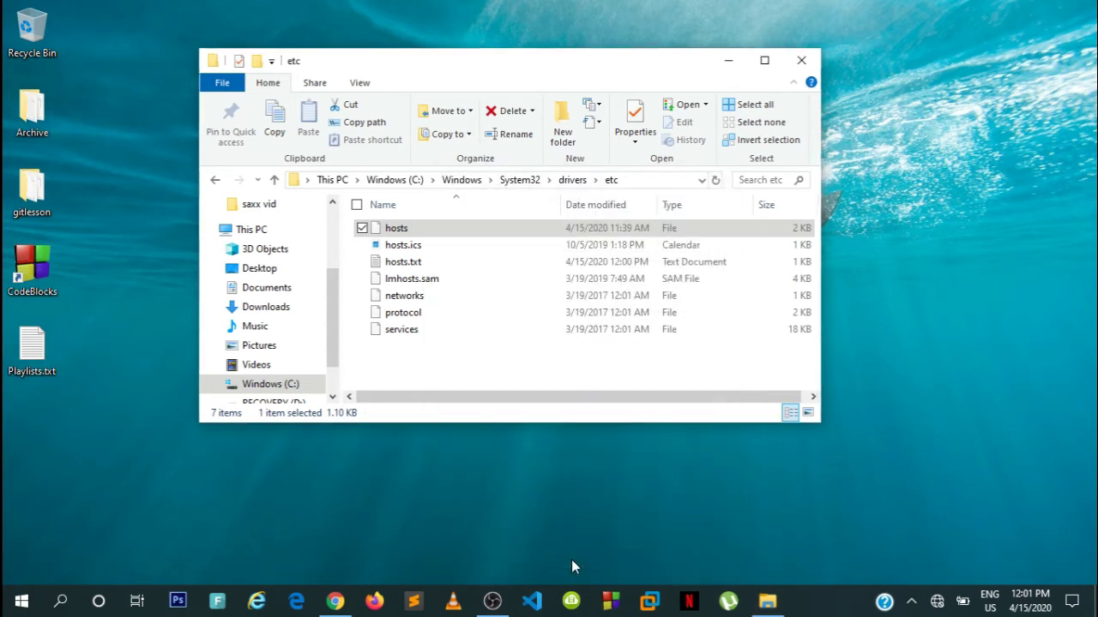
{"action": "left_click", "coordinate": [458, 361]}
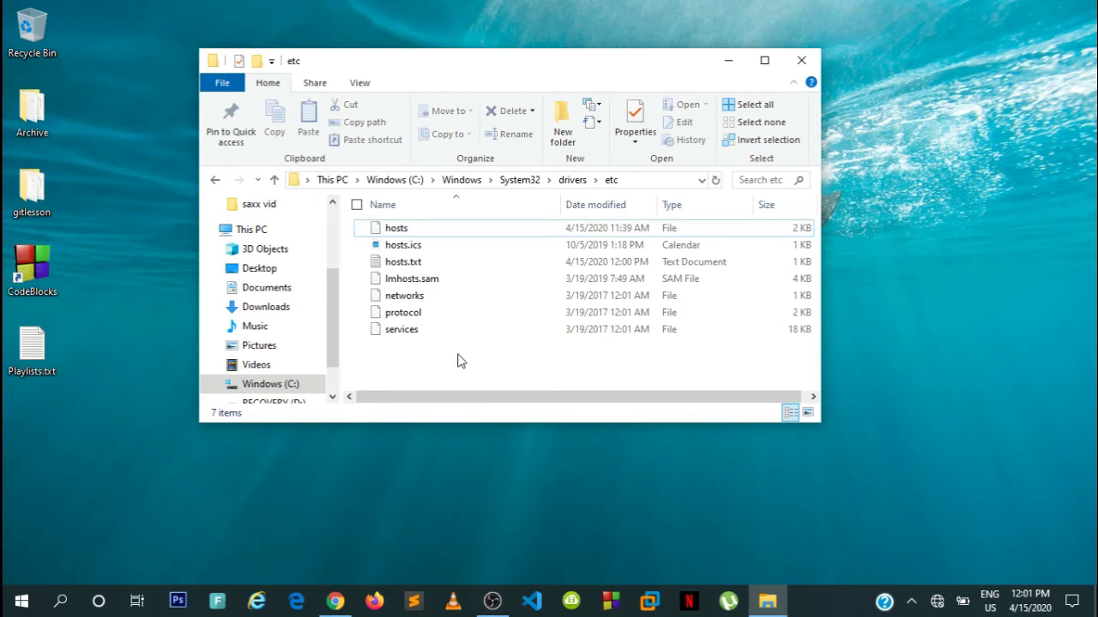
{"action": "left_click", "coordinate": [403, 232]}
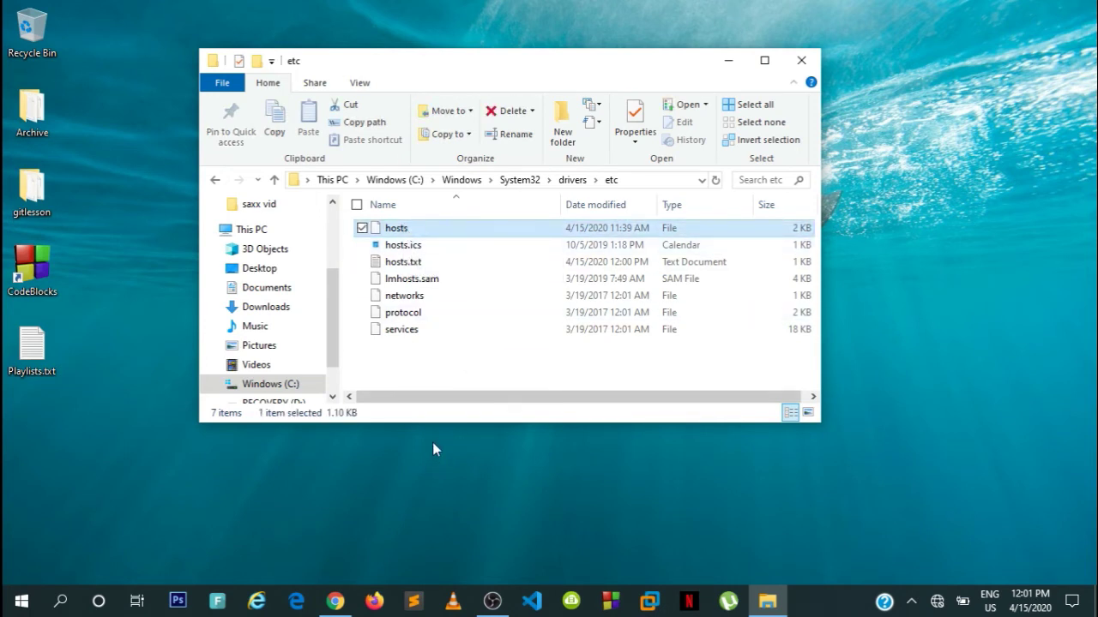
{"action": "left_click", "coordinate": [69, 605]}
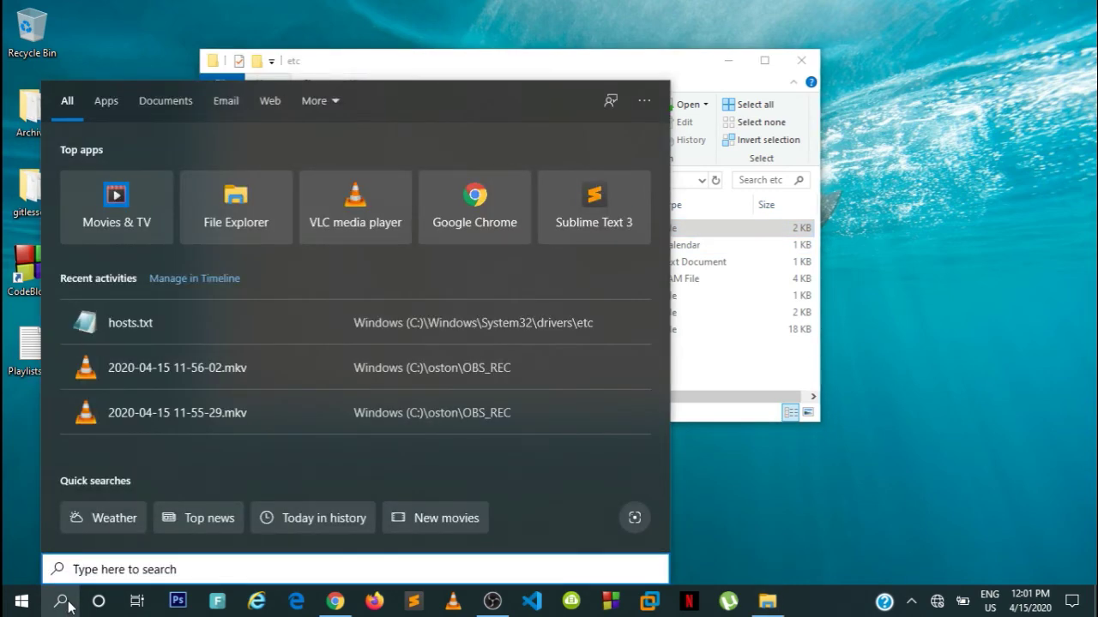
{"action": "type", "text": "no"}
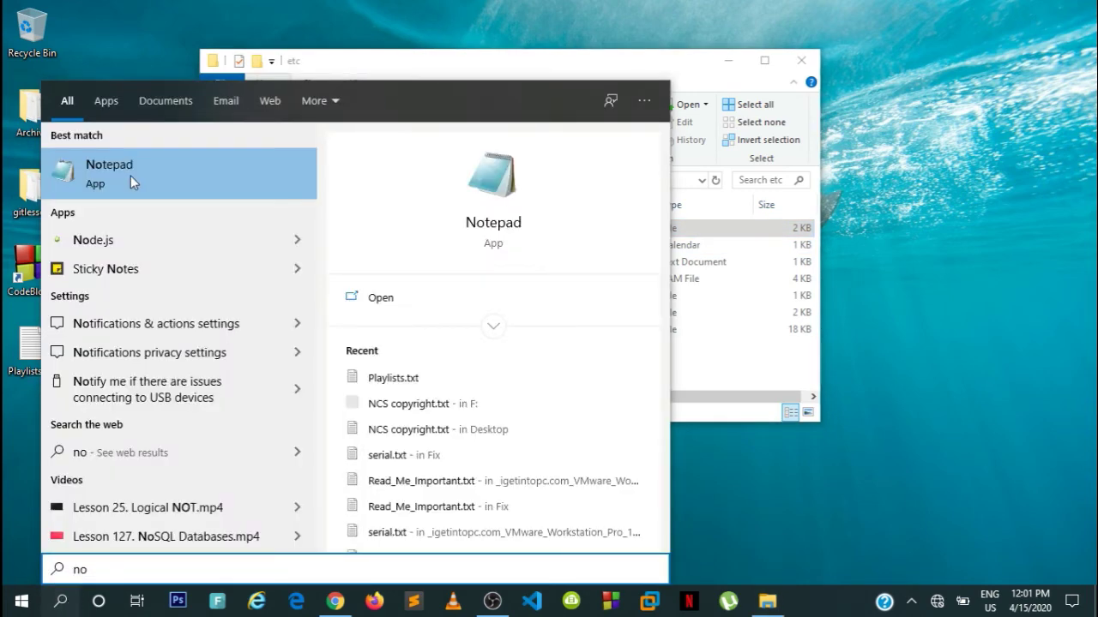
{"action": "left_click", "coordinate": [130, 175]}
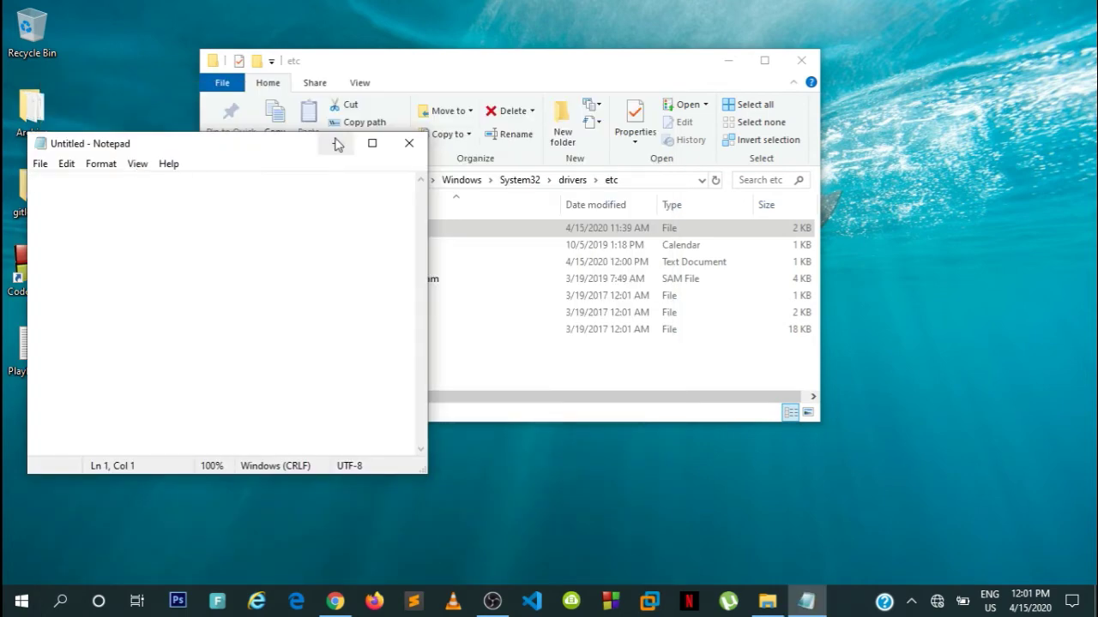
Step: Search for Notepad, launch a new window of it and close the earlier empty one
{"action": "left_click", "coordinate": [60, 603]}
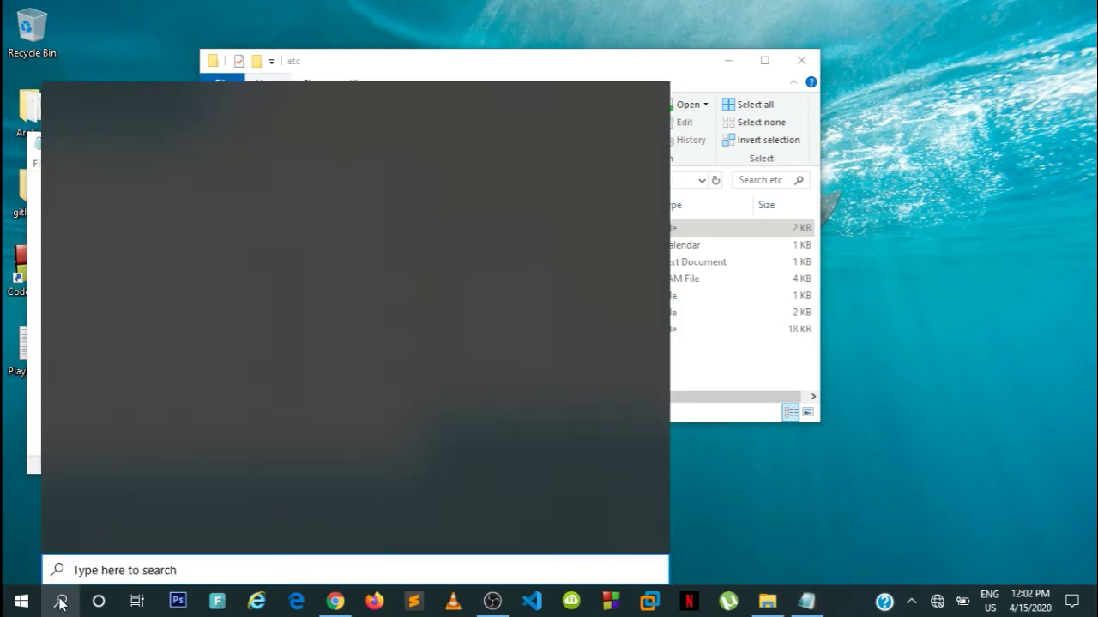
{"action": "type", "text": "n"}
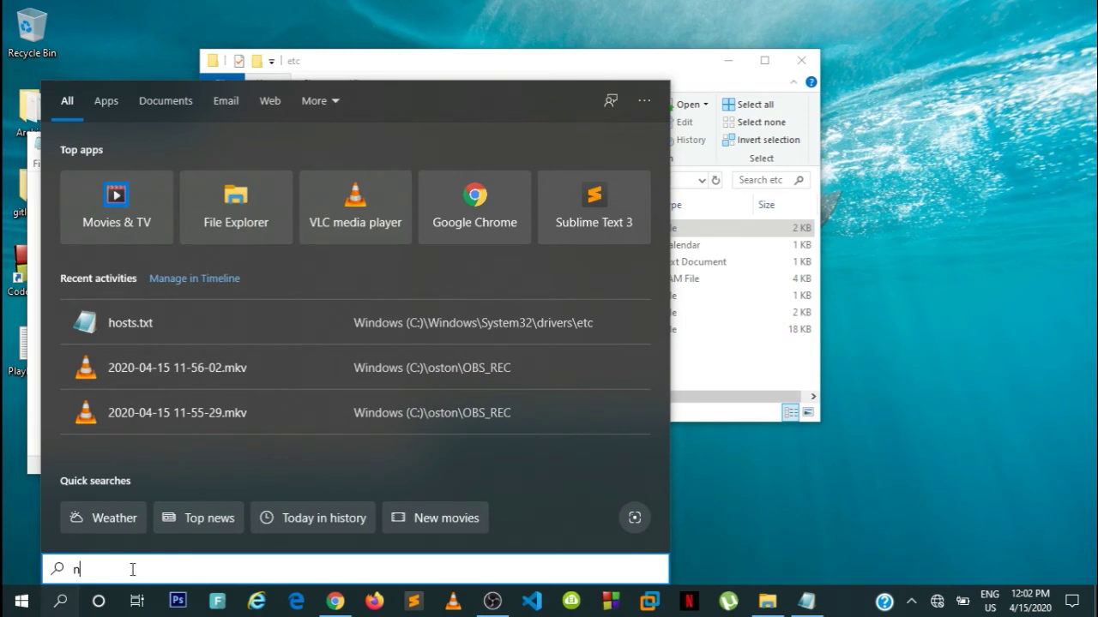
{"action": "type", "text": "ot"}
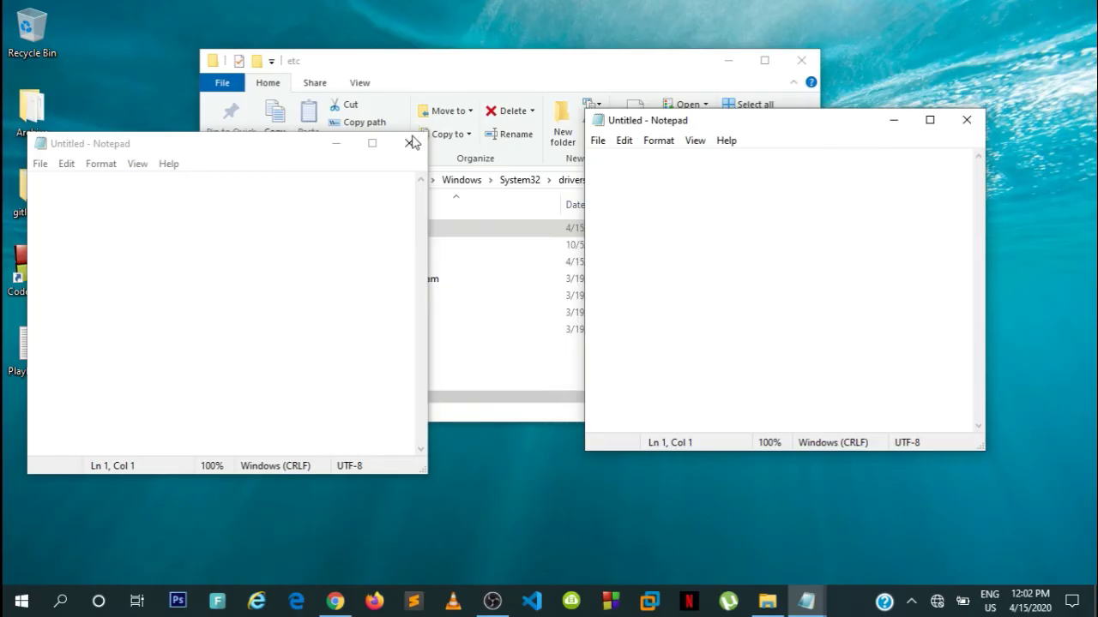
{"action": "left_click", "coordinate": [409, 142]}
Step: Open the hosts file from the etc folder with All Files (*.*) shown, and maximize the Notepad window
{"action": "left_click", "coordinate": [604, 150]}
{"action": "left_click", "coordinate": [621, 197]}
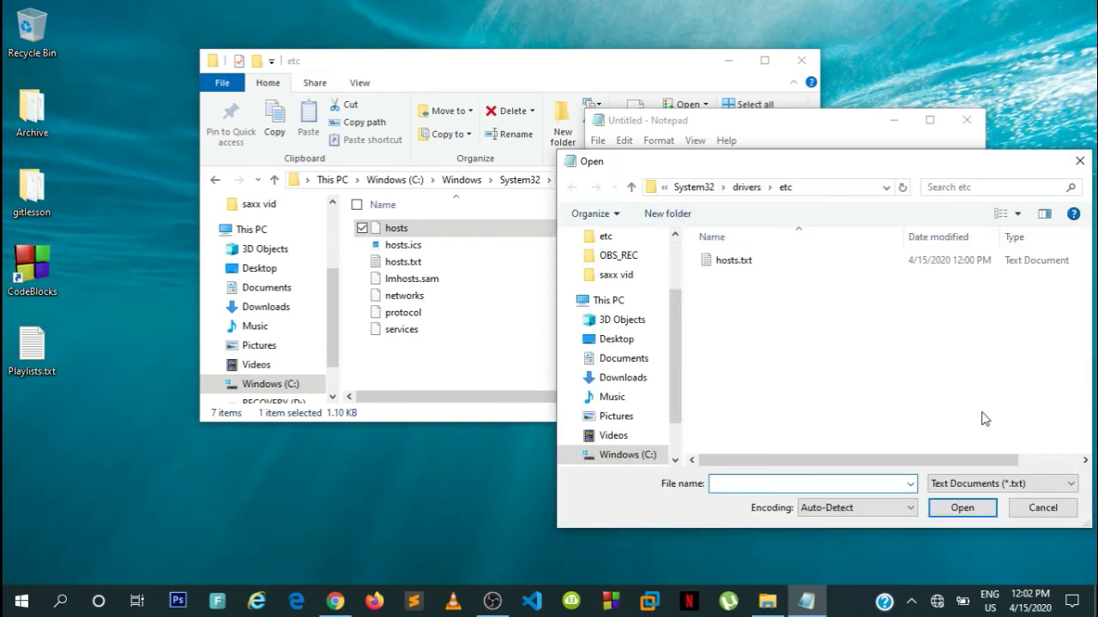
{"action": "left_click", "coordinate": [966, 486]}
{"action": "left_click", "coordinate": [956, 512]}
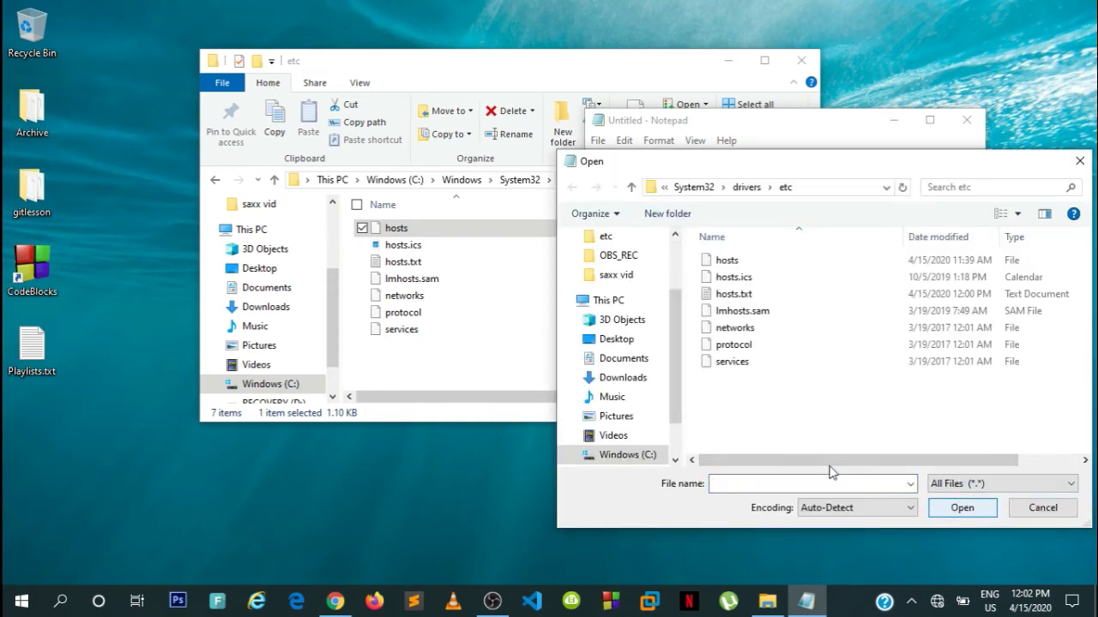
{"action": "left_click", "coordinate": [720, 261]}
{"action": "left_click", "coordinate": [937, 510]}
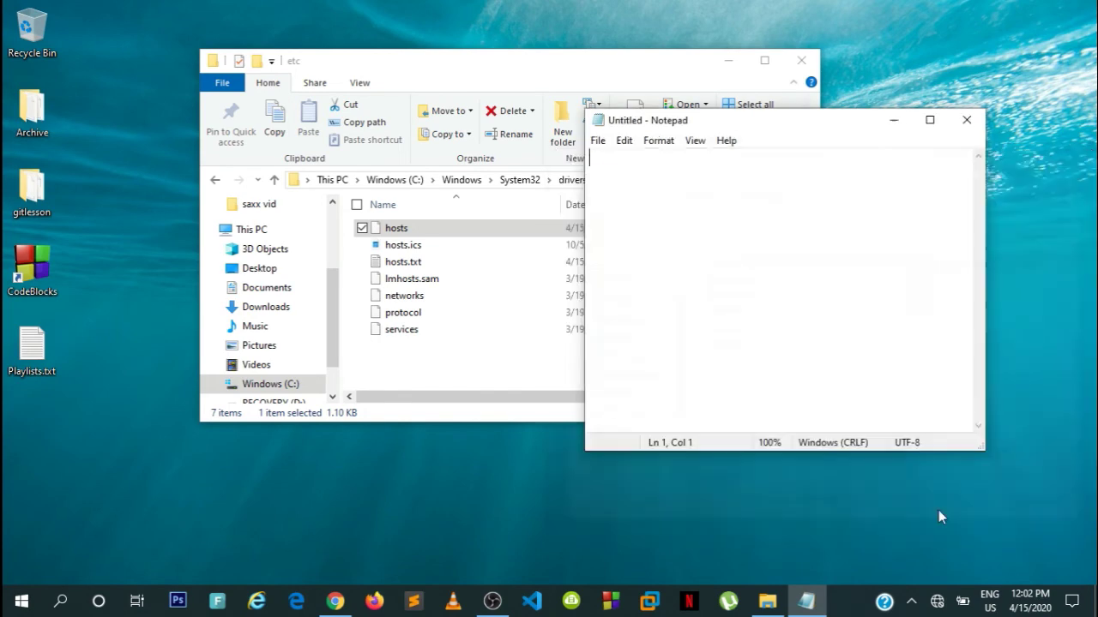
{"action": "left_click", "coordinate": [930, 120]}
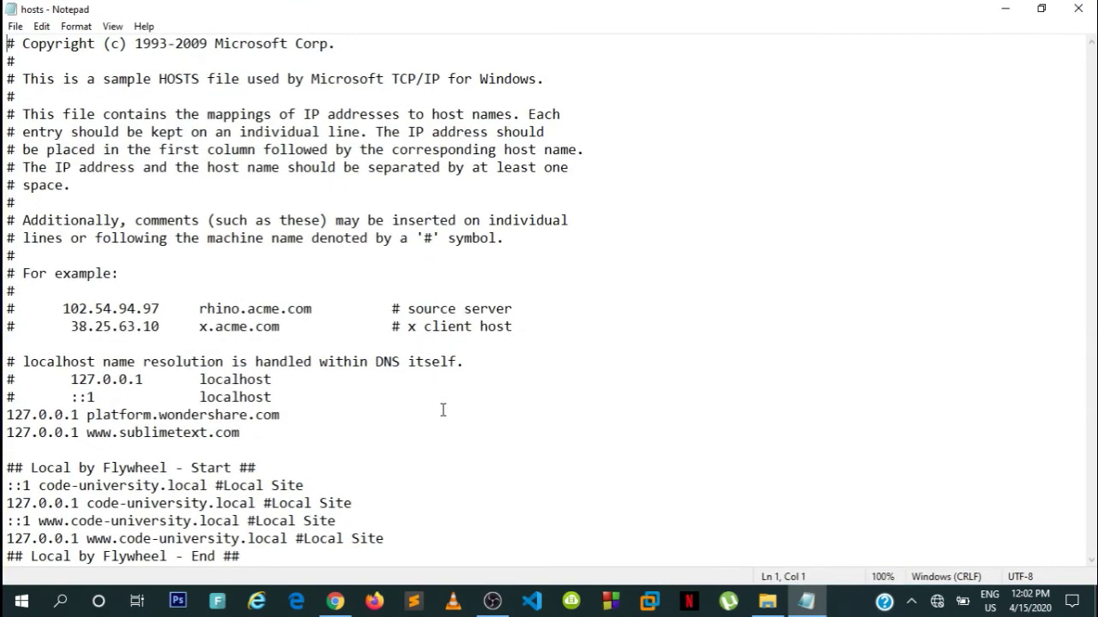
Step: Copy the Local by Flywheel block, delete it along with the blank lines above it, and save the hosts file
{"action": "left_click_drag", "start_coordinate": [263, 555], "coordinate": [5, 467]}
{"action": "key", "text": "ctrl+c"}
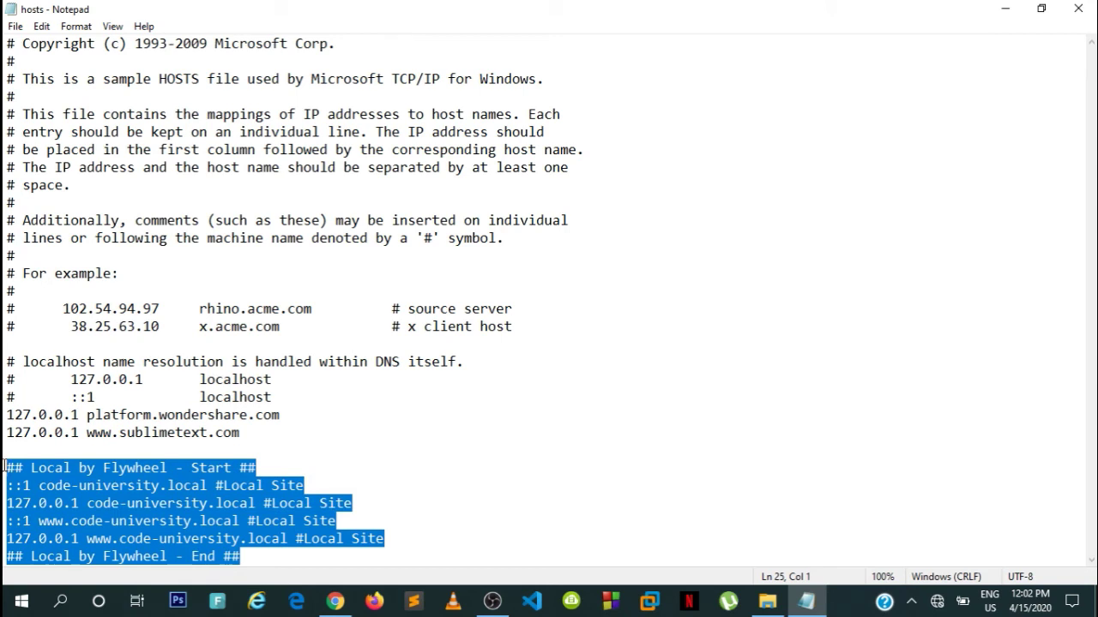
{"action": "key", "text": "BackSpace"}
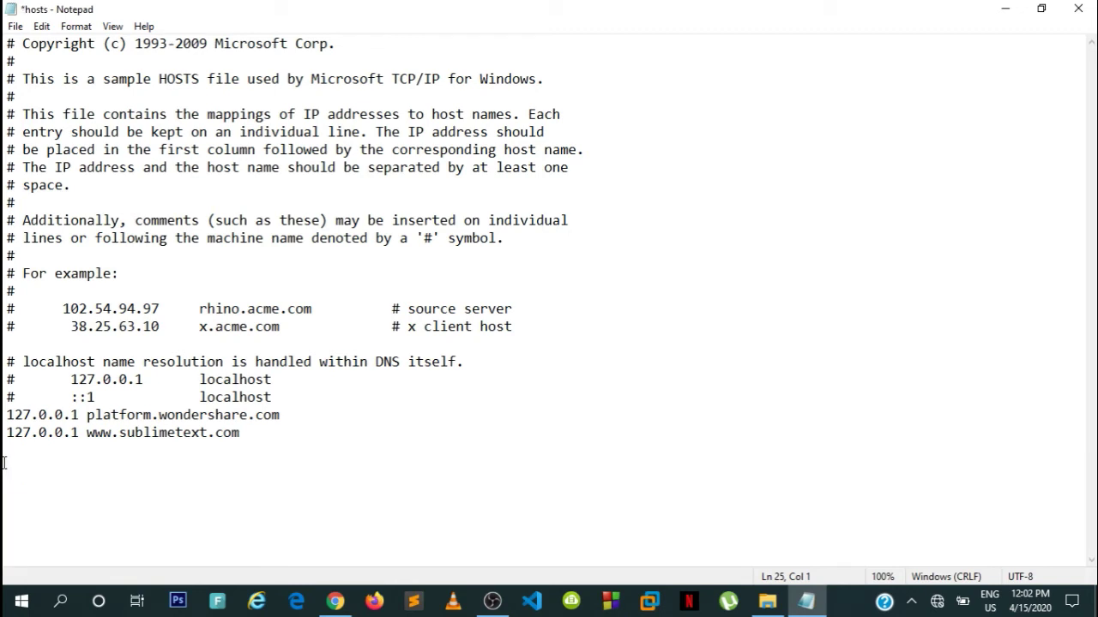
{"action": "key", "text": "BackSpace"}
{"action": "key", "text": "BackSpace"}
{"action": "key", "text": "ctrl+s"}
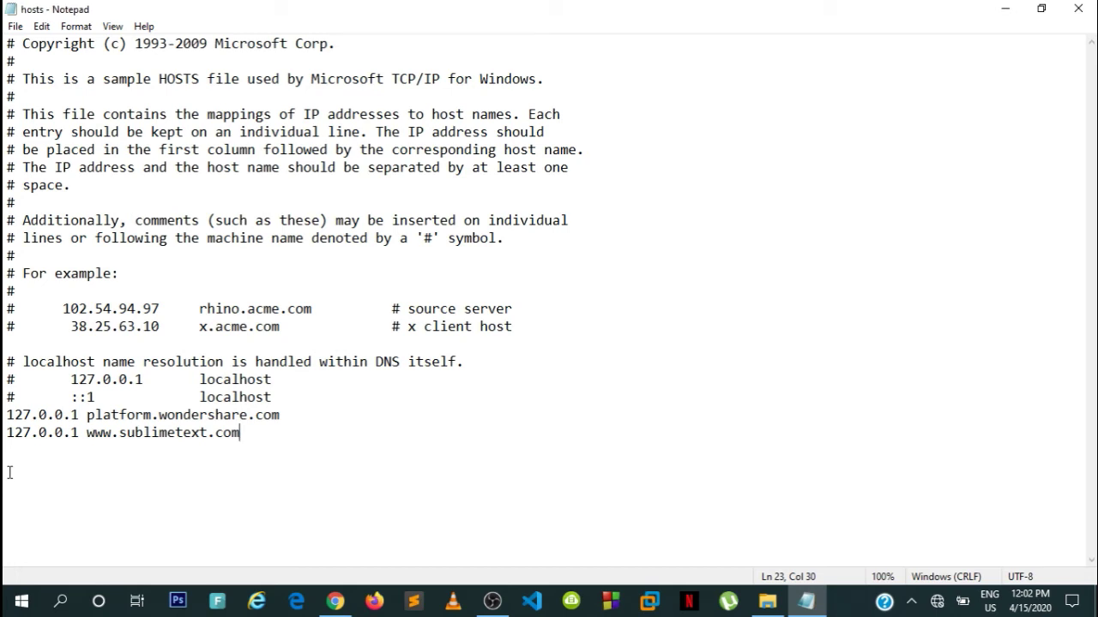
{"action": "left_click", "coordinate": [16, 25]}
{"action": "left_click", "coordinate": [40, 99]}
{"action": "left_click", "coordinate": [16, 26]}
{"action": "left_click", "coordinate": [47, 98]}
{"action": "left_click", "coordinate": [712, 256]}
{"action": "left_click_drag", "start_coordinate": [251, 434], "coordinate": [5, 431]}
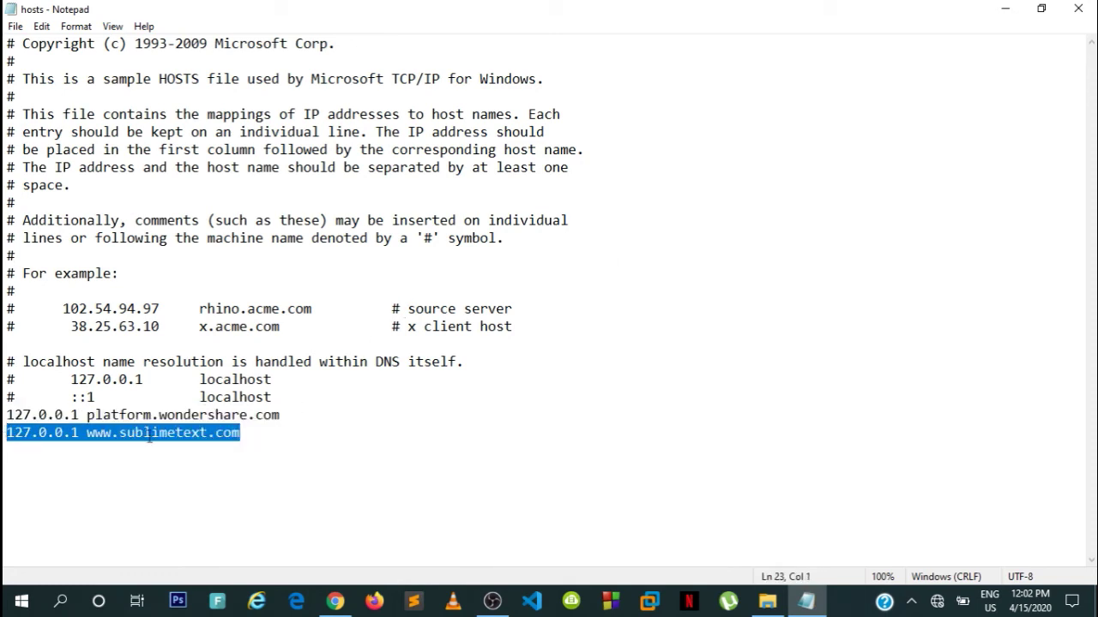
{"action": "left_click", "coordinate": [255, 440]}
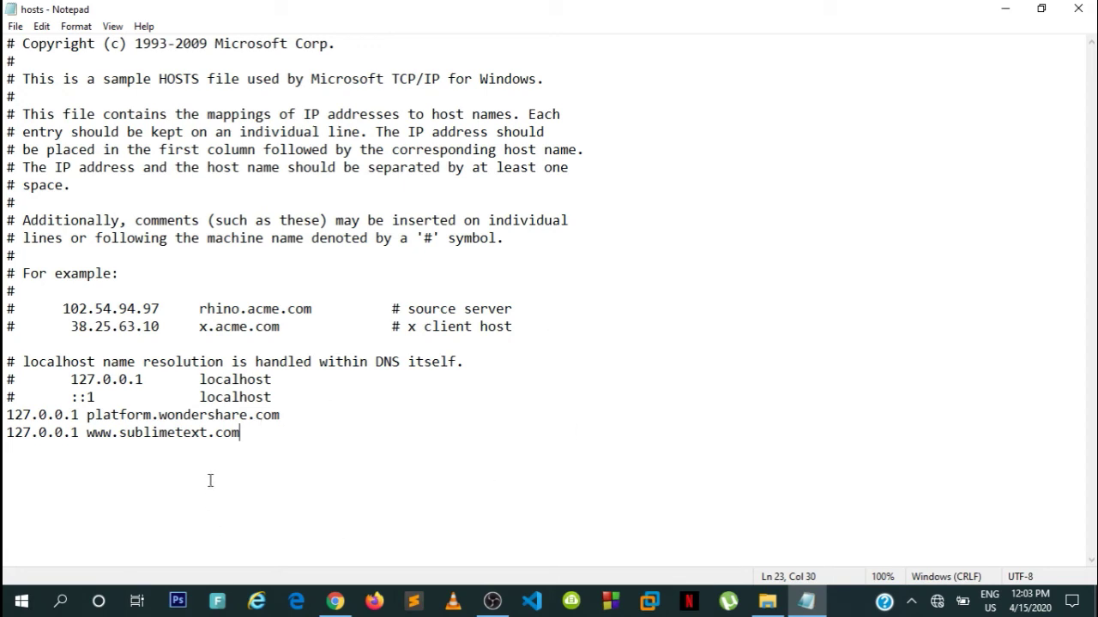
{"action": "key", "text": "Return"}
{"action": "key", "text": "Return"}
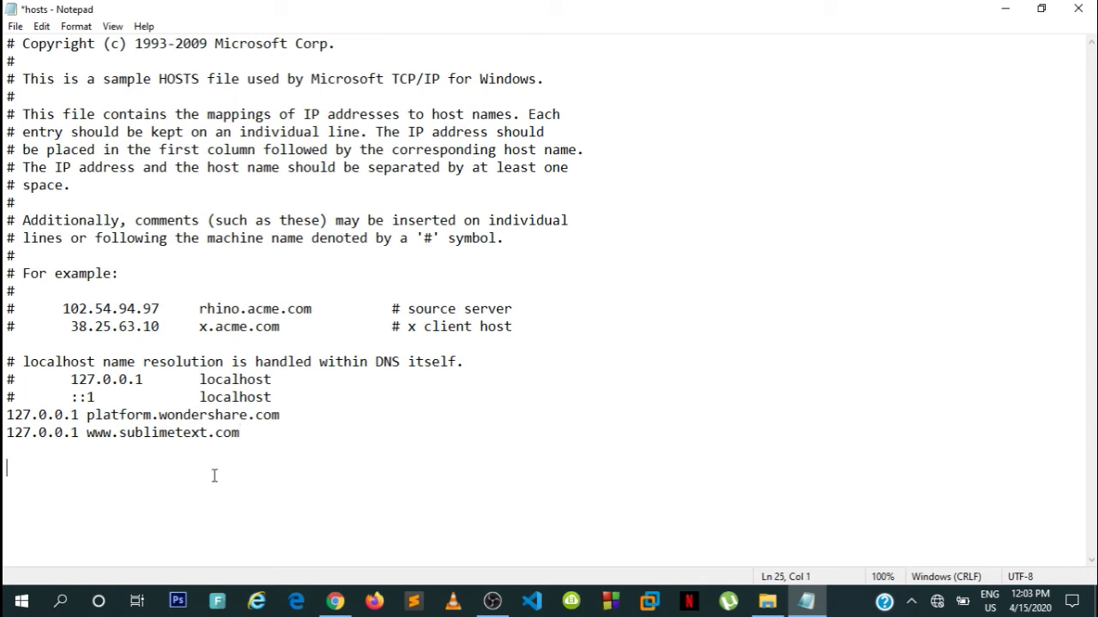
{"action": "key", "text": "ctrl+v"}
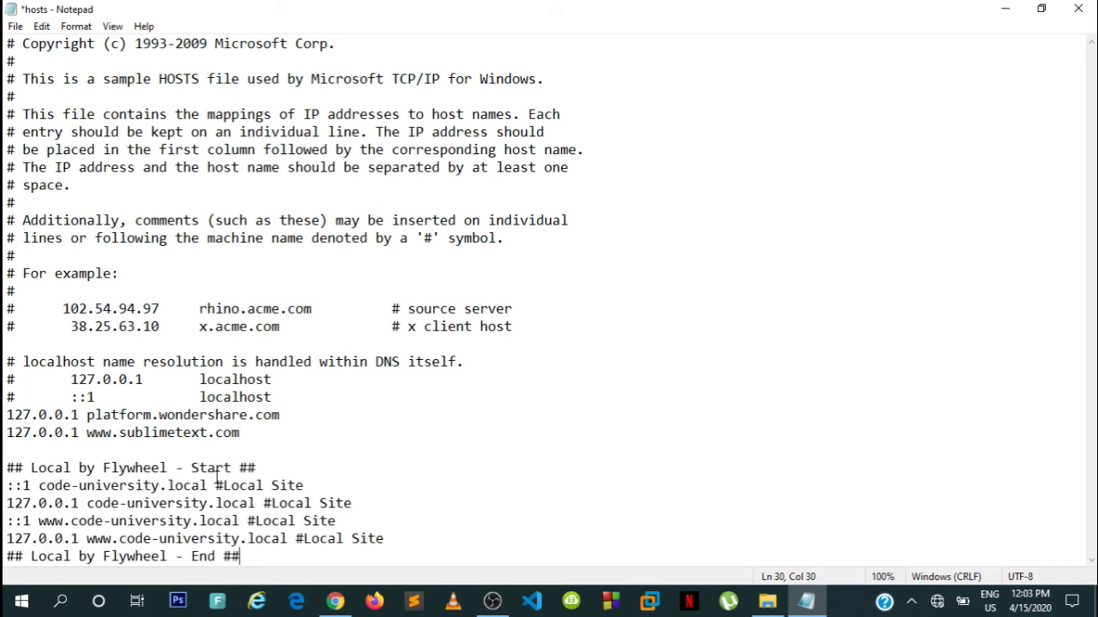
{"action": "key", "text": "ctrl+s"}
{"action": "left_click", "coordinate": [1078, 8]}
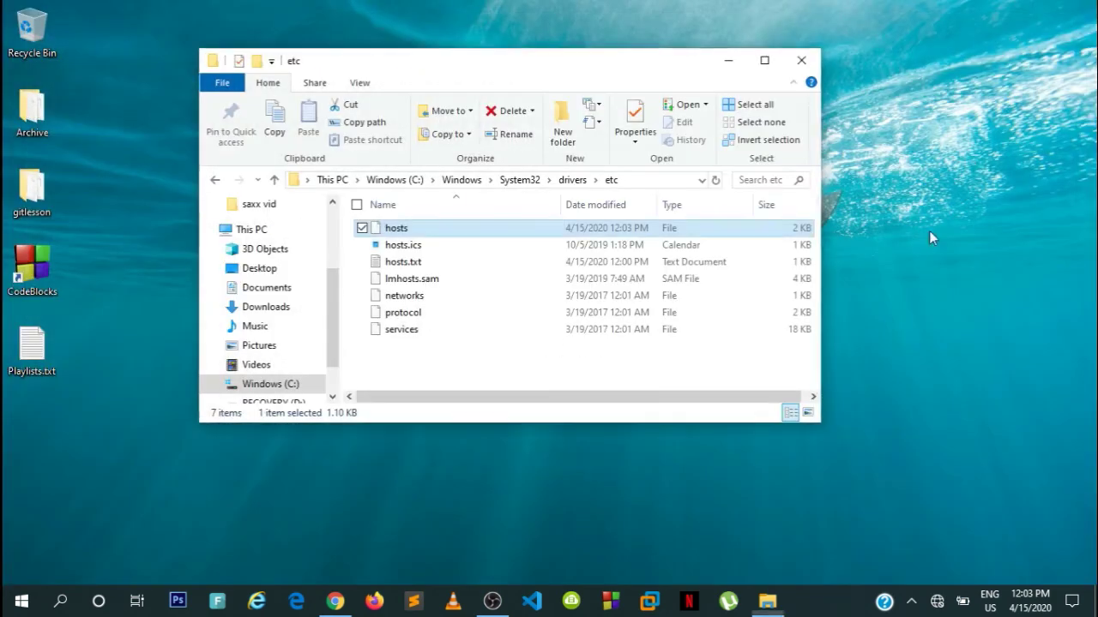
Step: Permanently delete hosts.txt from the etc folder, granting administrator permission for the deletion
{"action": "left_click", "coordinate": [434, 265]}
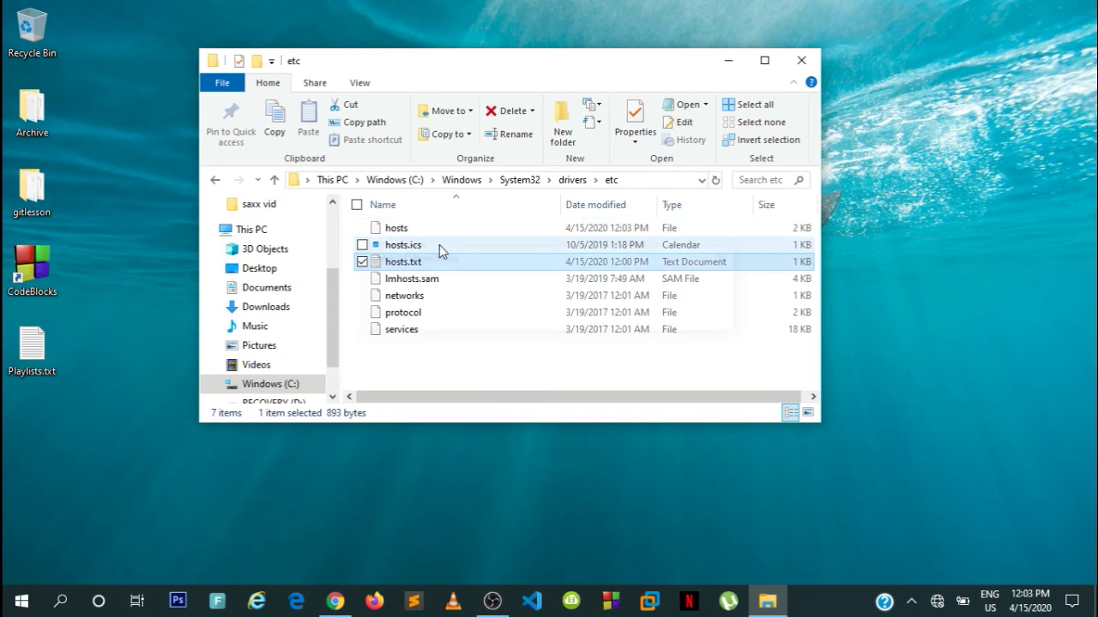
{"action": "key", "text": "shift+Delete"}
{"action": "left_click", "coordinate": [717, 315]}
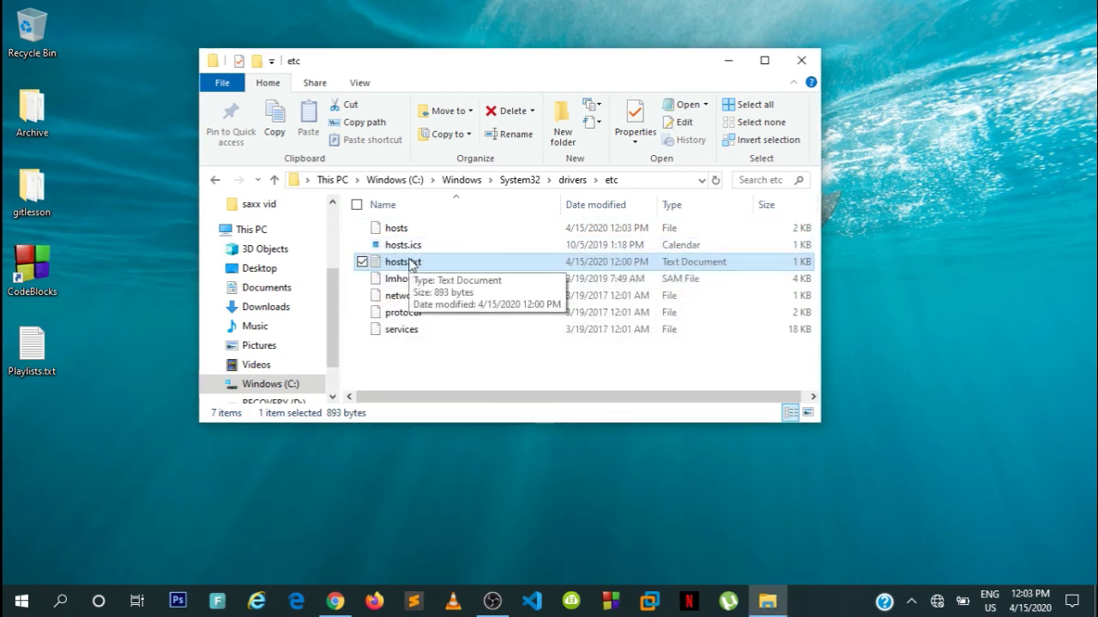
{"action": "key", "text": "shift+Delete"}
{"action": "key", "text": "Return"}
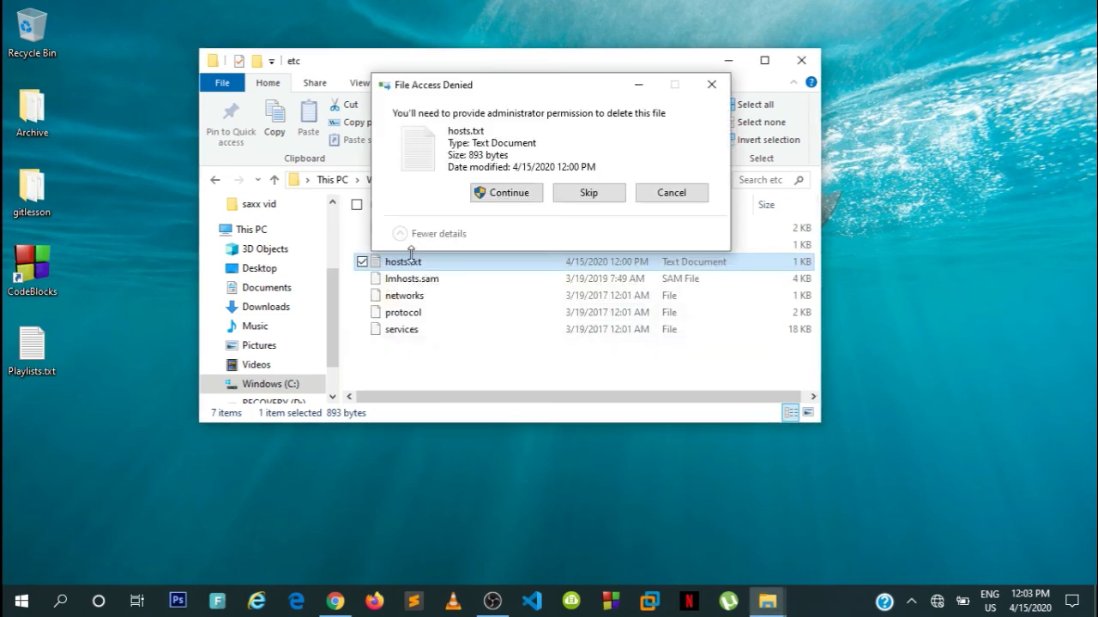
{"action": "left_click", "coordinate": [499, 193]}
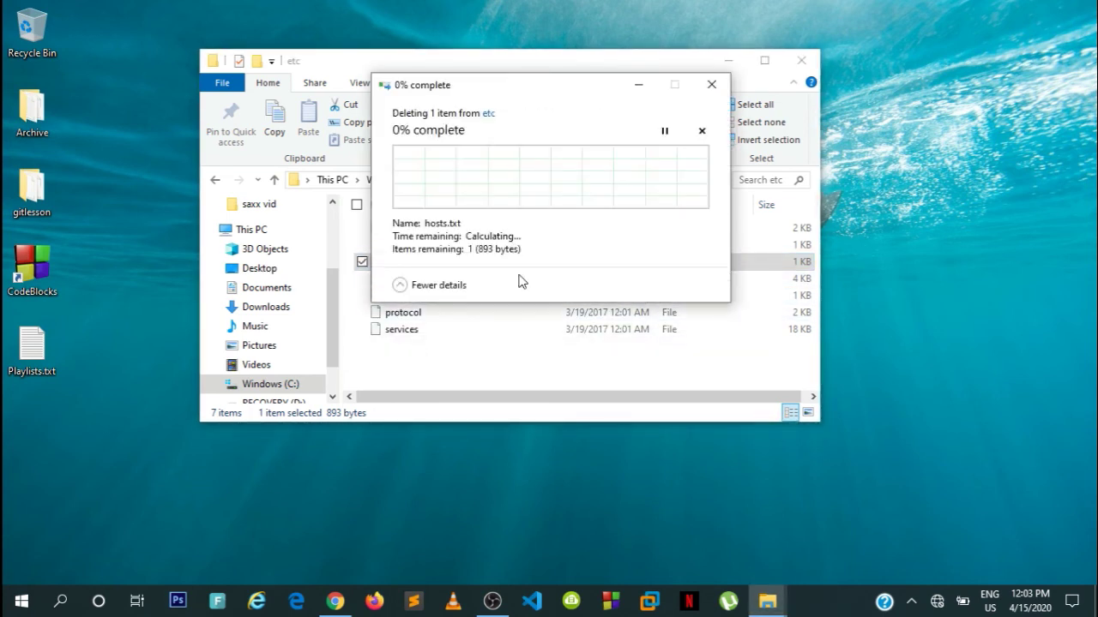